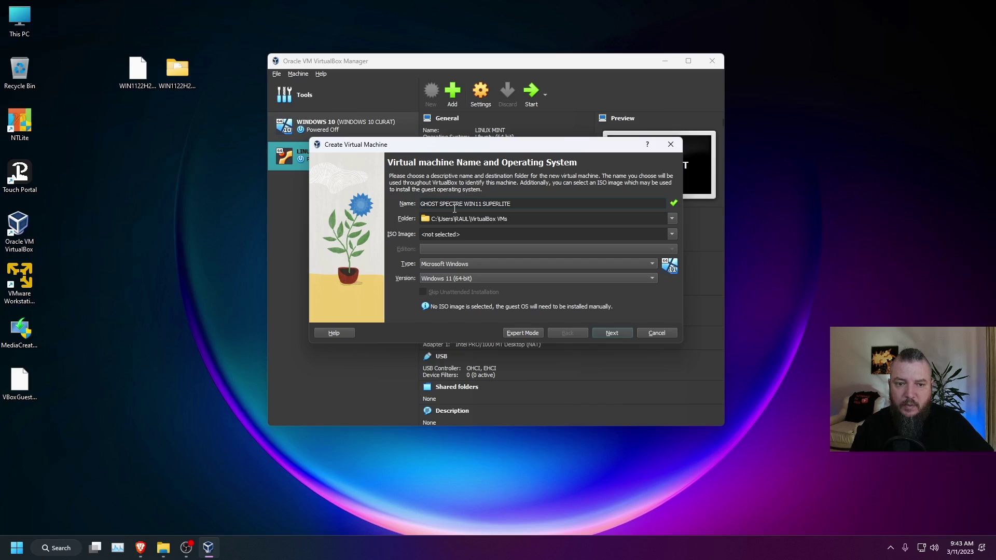
# Select the WIN11.PRO.22H2.SUPERLITE+SE+COMPACT.U8.(WPE+).ISO file from the desktop's WIN1122H2U8.(WPE+).X64 folder as the installation image and skip unattended installation
pyautogui.moveTo(528, 207); pyautogui.dragTo(413, 197)
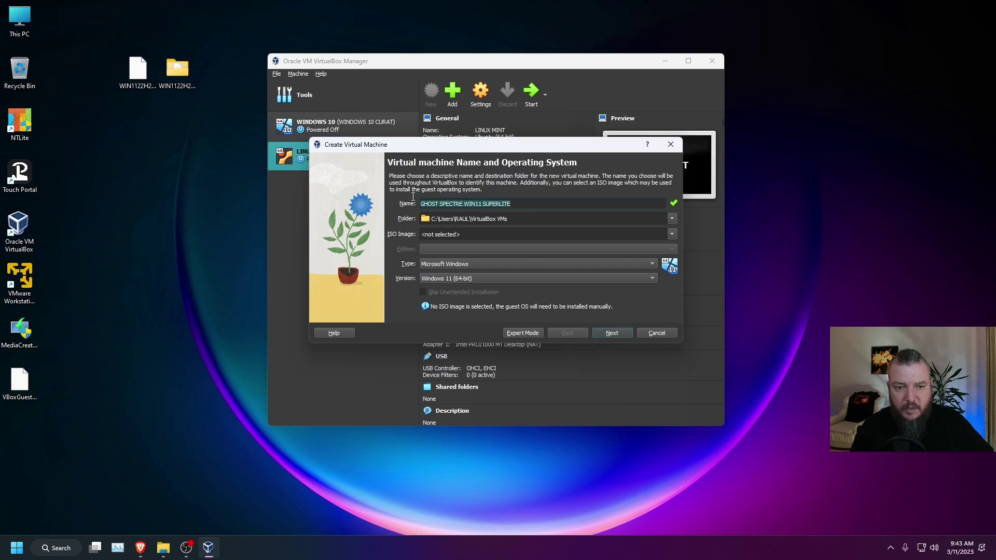
pyautogui.click(673, 237)
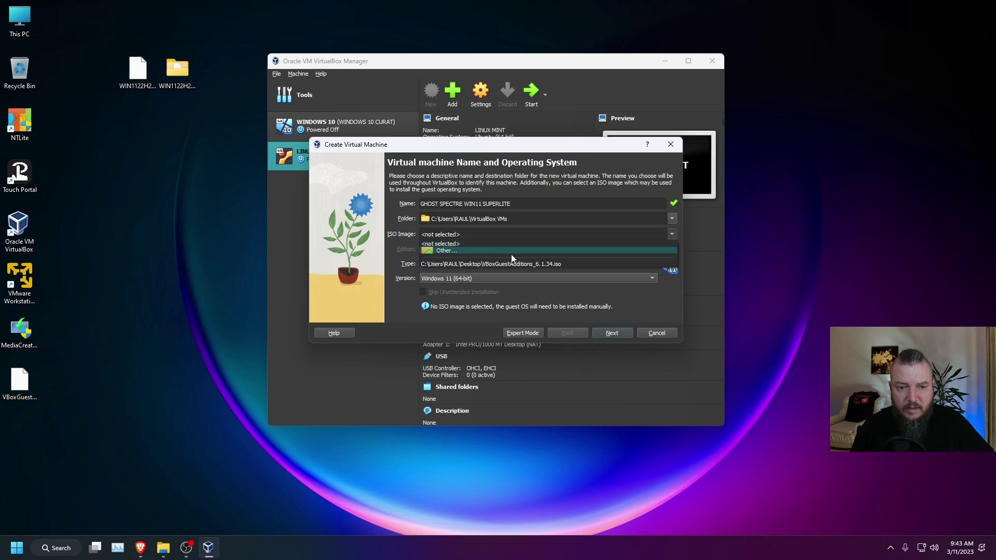
pyautogui.click(459, 251)
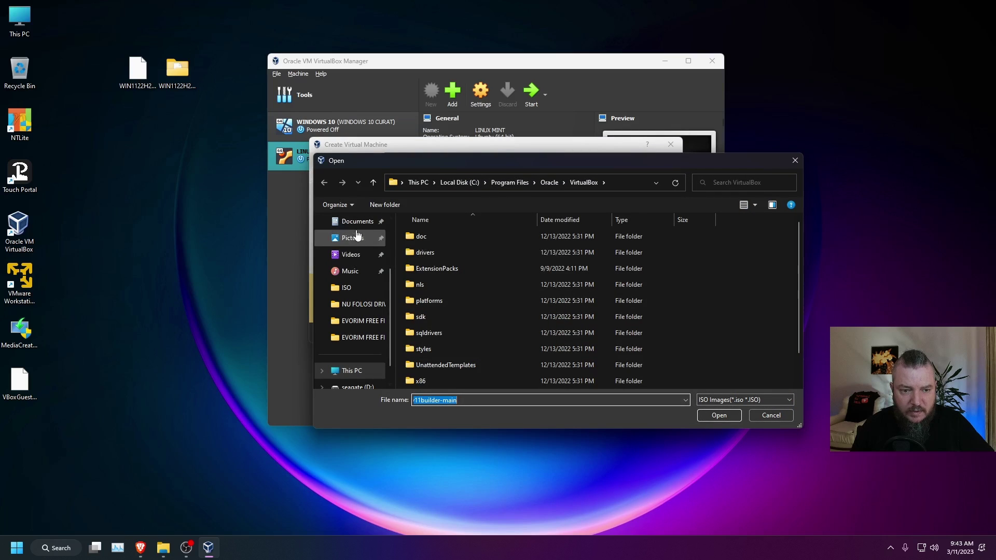
pyautogui.click(358, 221)
pyautogui.scroll(3, 369, 253)
pyautogui.click(354, 271)
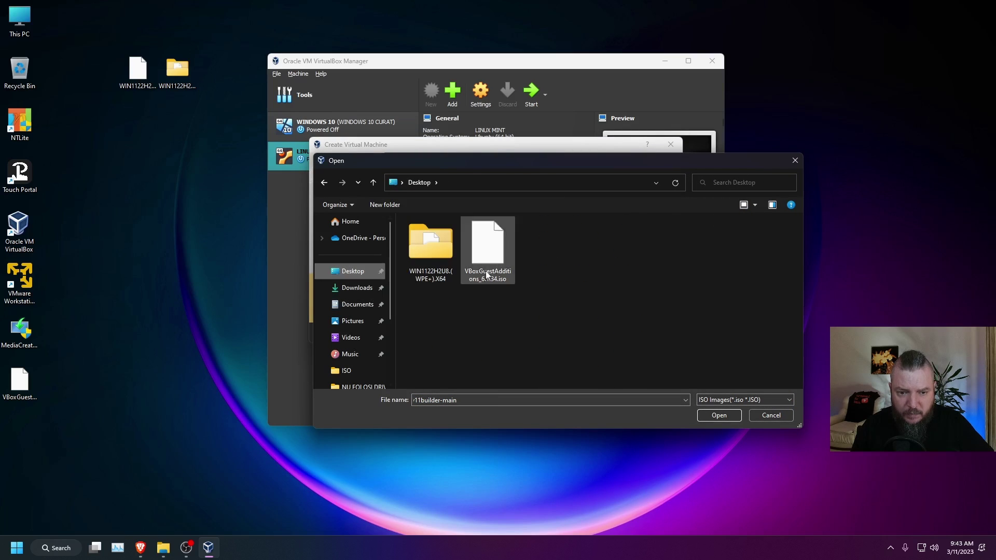
pyautogui.doubleClick(438, 258)
pyautogui.click(488, 236)
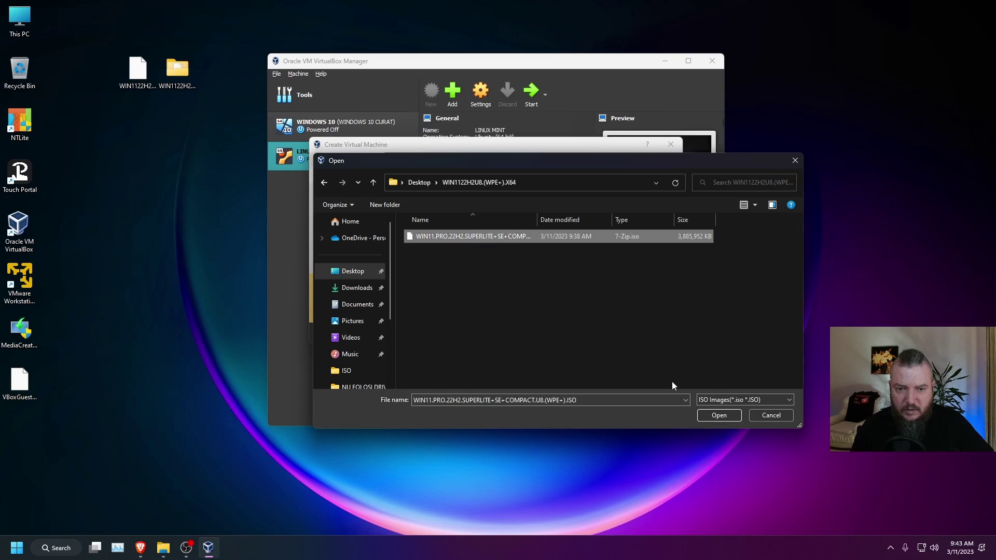
pyautogui.click(718, 415)
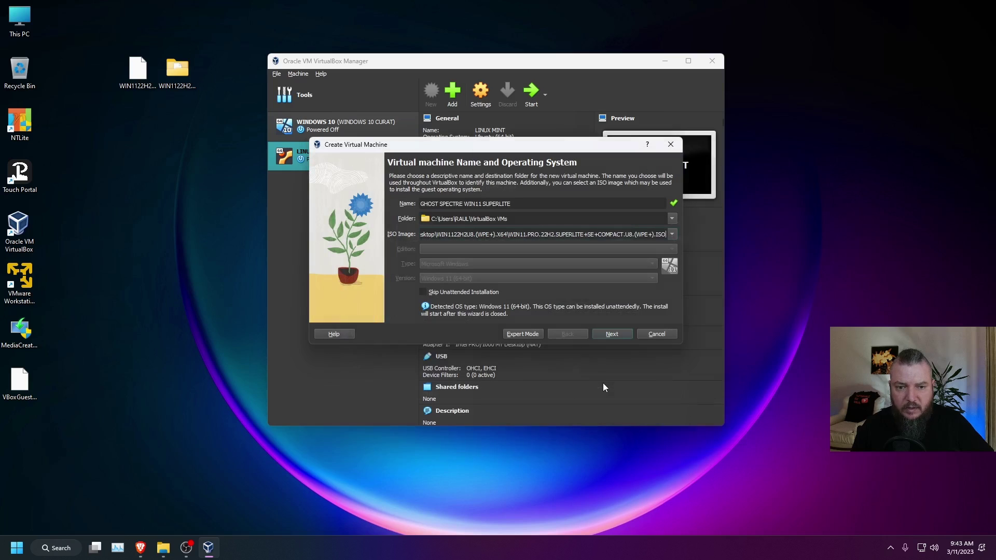
pyautogui.click(423, 291)
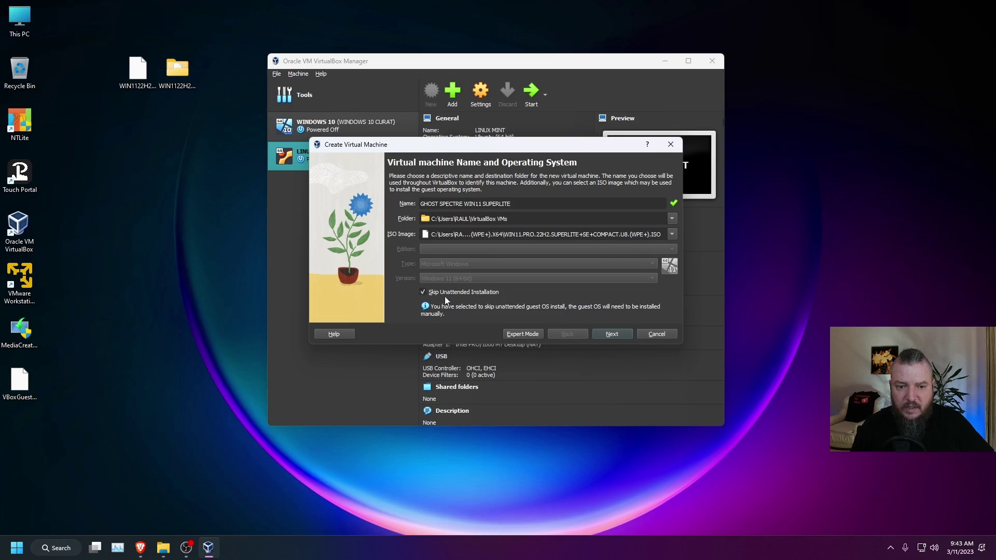
# Set the new virtual machine's base memory to 6345 MB and its processors to 3
pyautogui.click(613, 335)
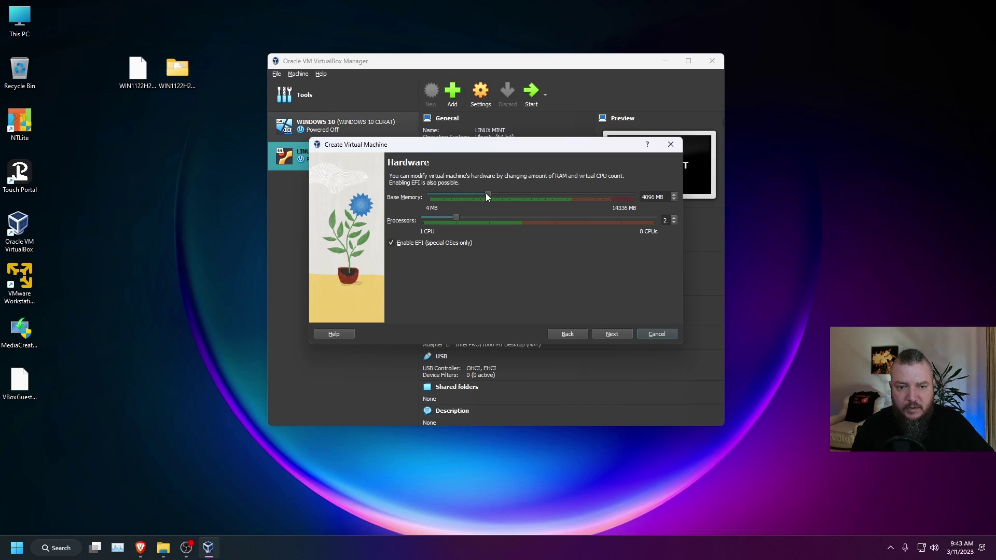
pyautogui.moveTo(486, 195); pyautogui.dragTo(518, 196)
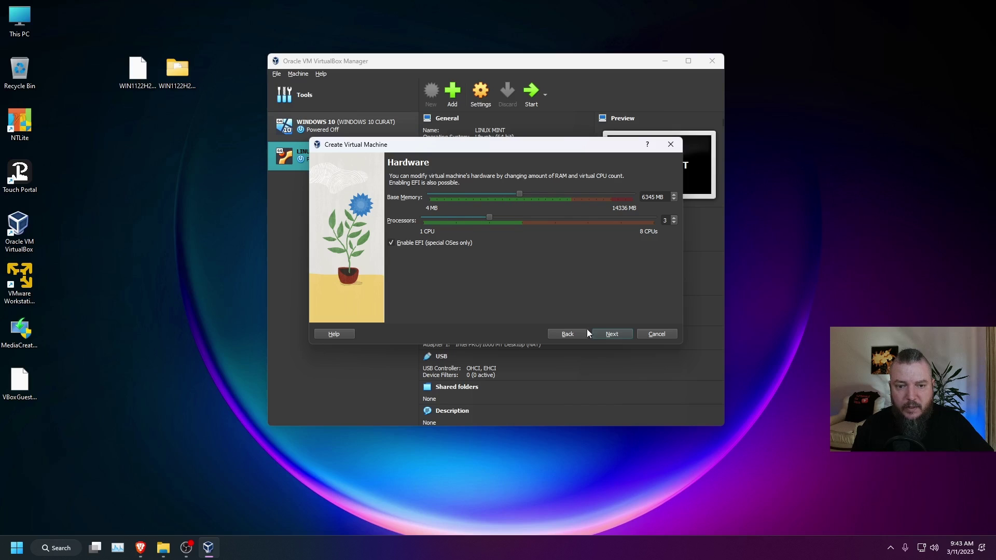
pyautogui.click(612, 334)
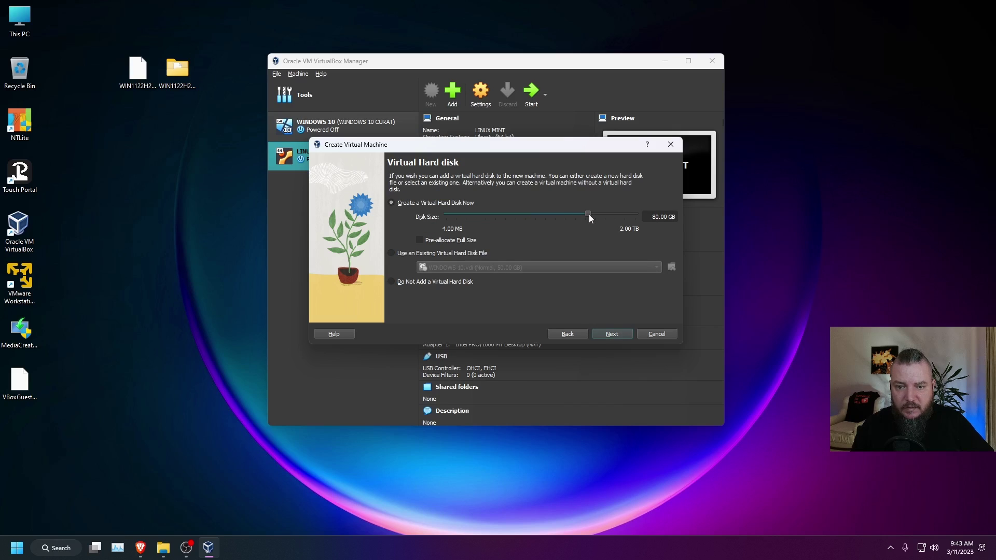
# Give the virtual machine a new 55.30 GB virtual hard disk and finish creating it
pyautogui.moveTo(578, 213); pyautogui.dragTo(581, 215)
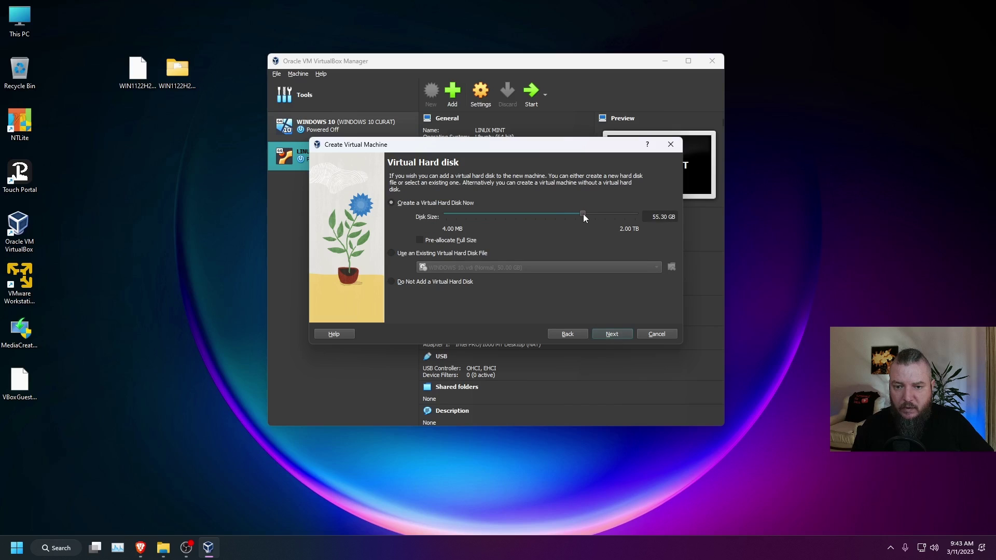
pyautogui.click(616, 334)
pyautogui.click(612, 334)
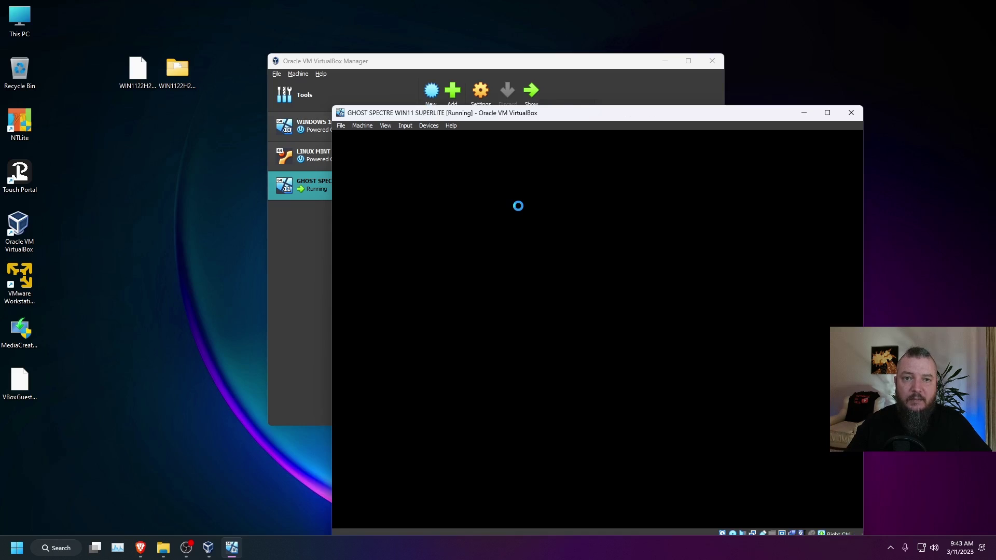
# Boot the virtual machine from the installation image and launch Windows Setup from the Ghost Spectre screen
pyautogui.press('Return')
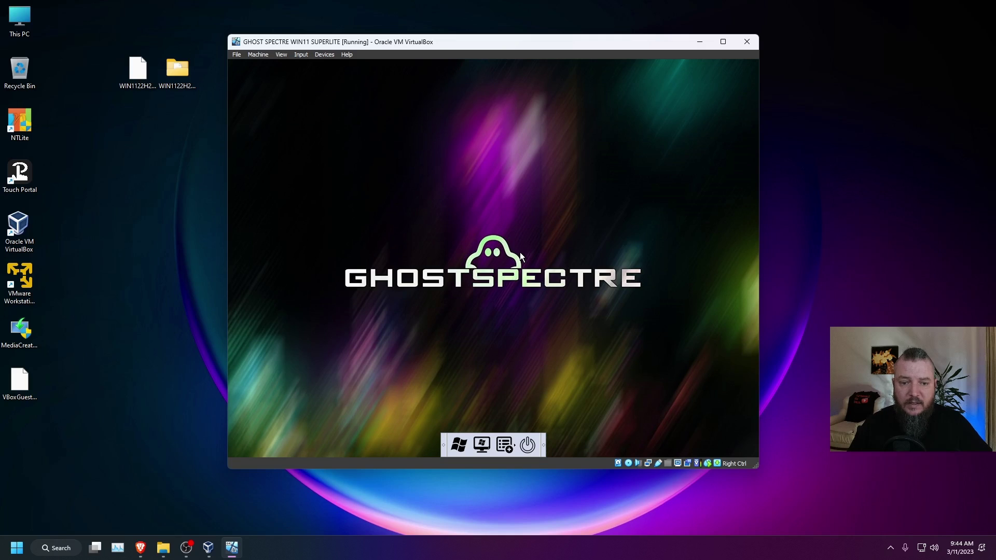
pyautogui.click(457, 447)
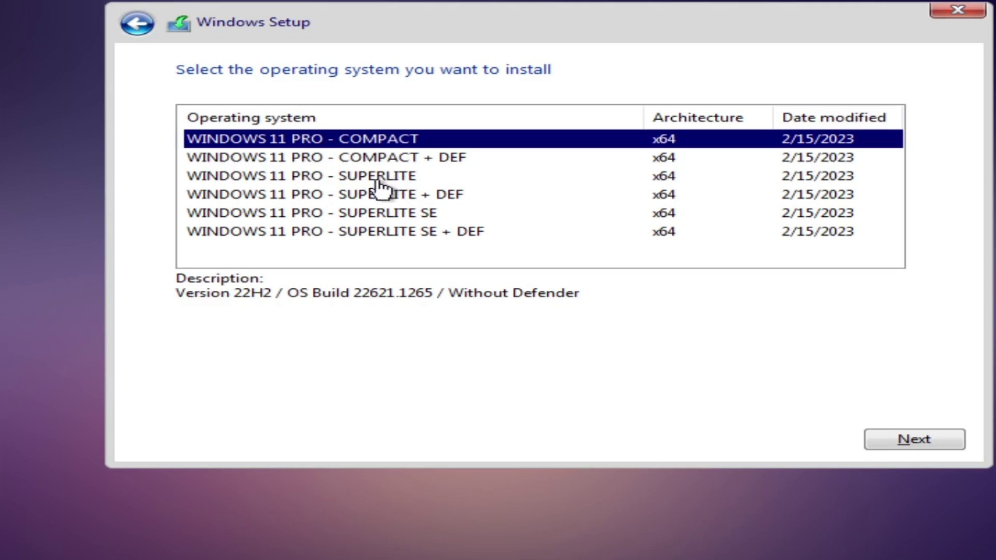
# Examine the descriptions of the Compact, Superlite and Superlite SE editions, with and without Defender
pyautogui.click(357, 218)
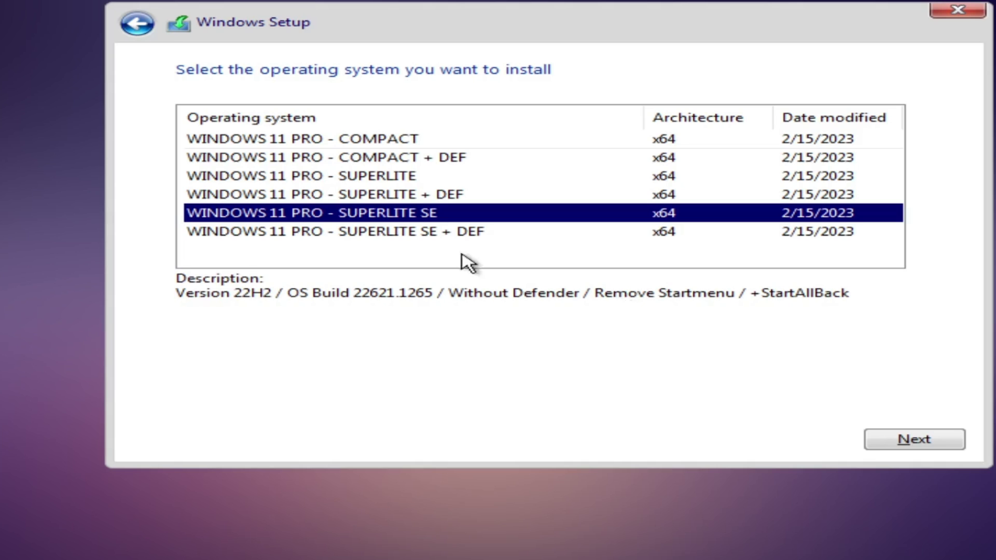
pyautogui.click(344, 232)
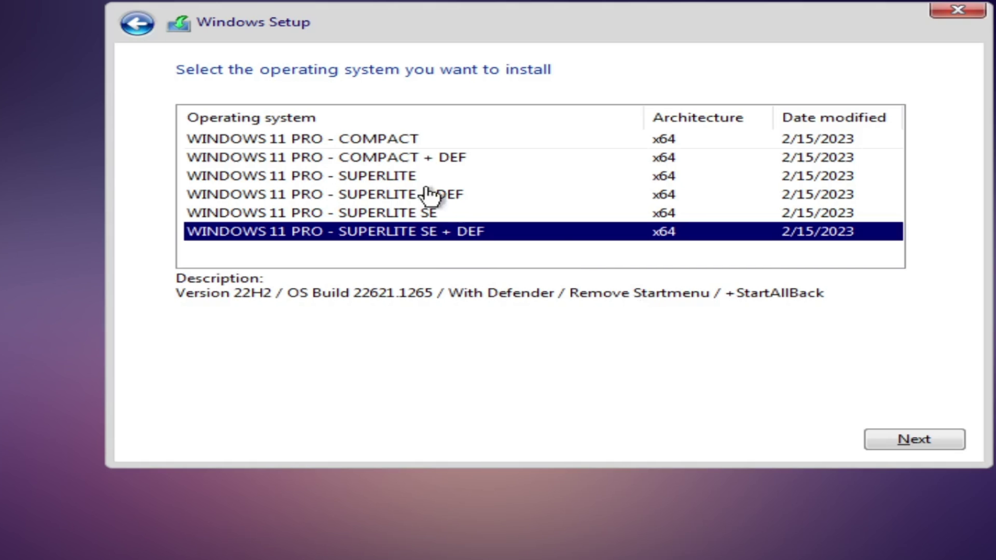
pyautogui.click(382, 140)
pyautogui.click(387, 158)
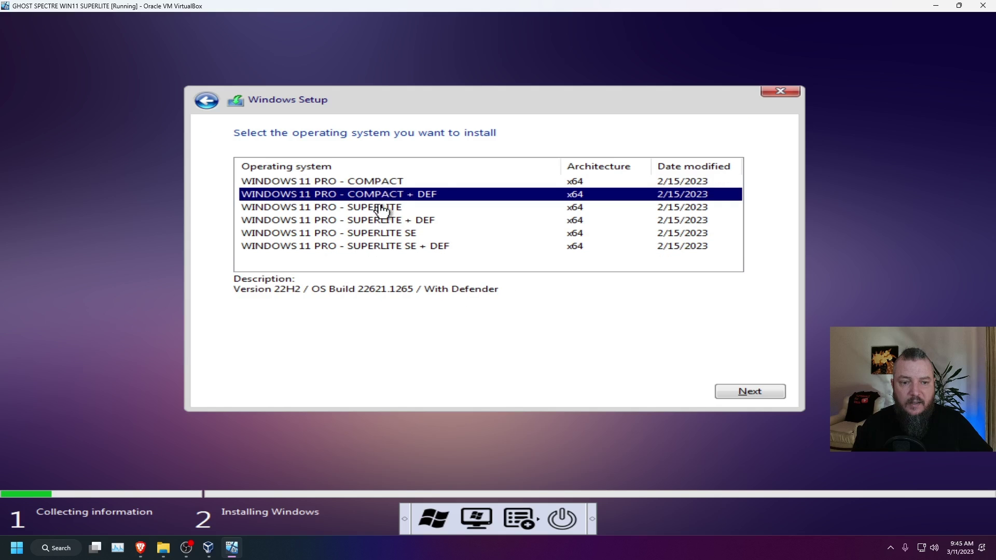
pyautogui.click(379, 209)
pyautogui.click(379, 222)
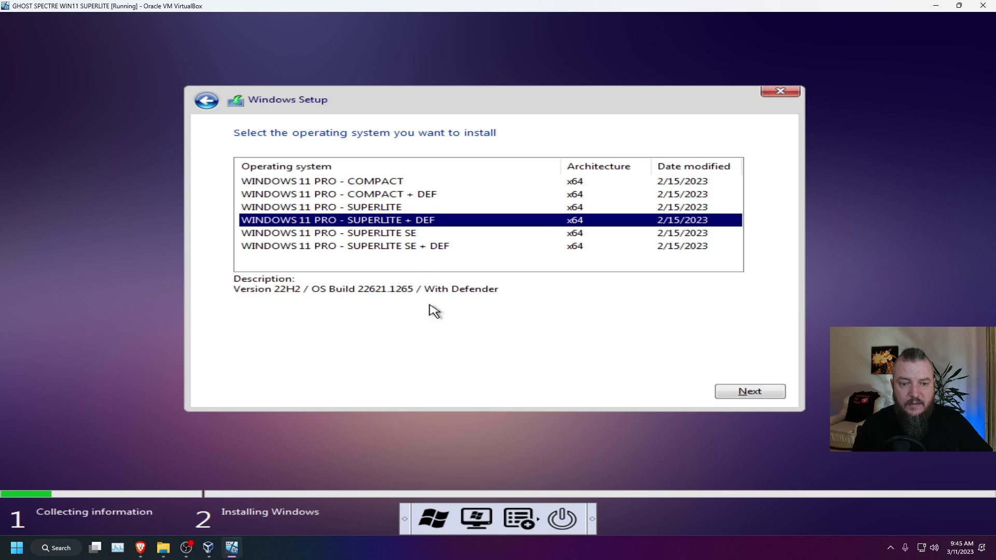
pyautogui.click(382, 236)
pyautogui.click(379, 247)
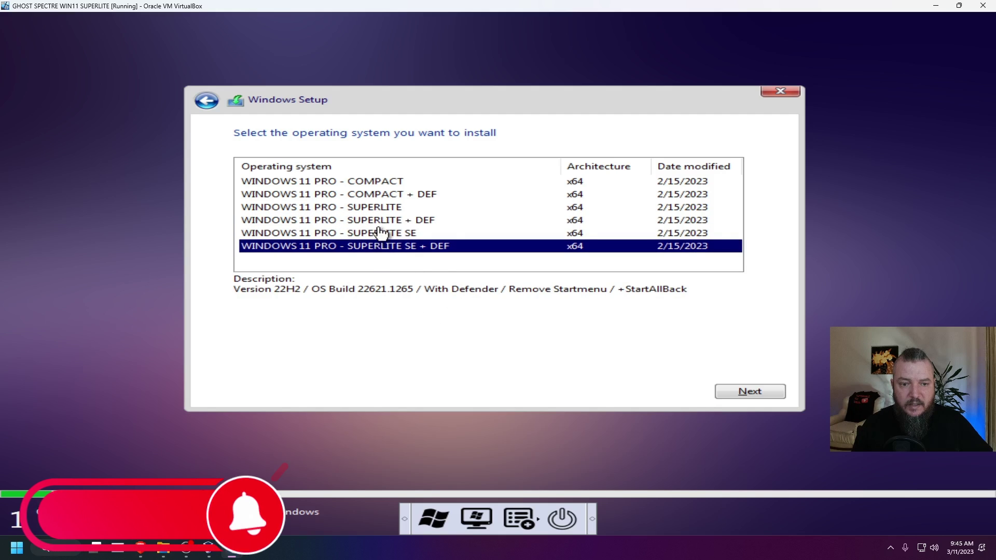
# Choose the WINDOWS 11 PRO - SUPERLITE + DEF edition and accept the Microsoft license terms
pyautogui.click(389, 221)
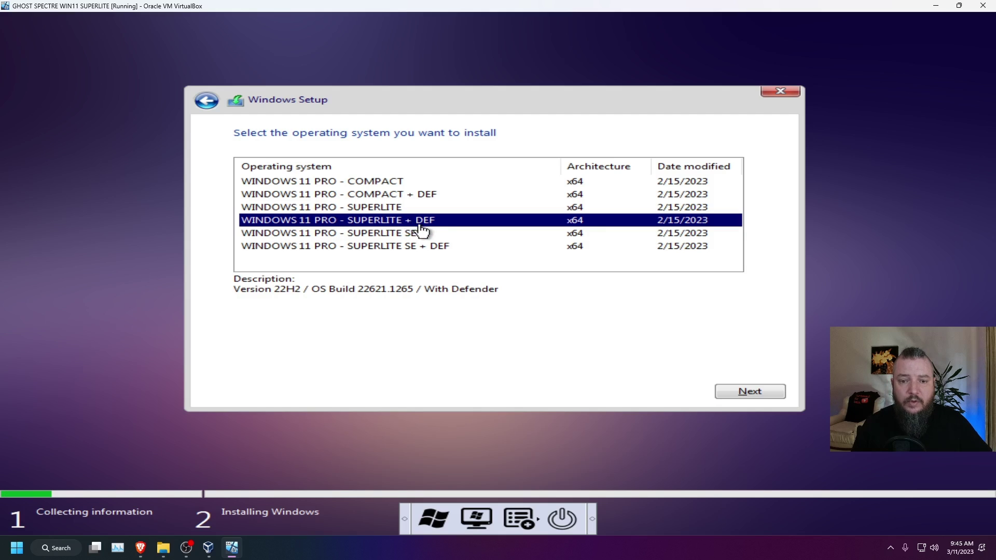
pyautogui.click(757, 397)
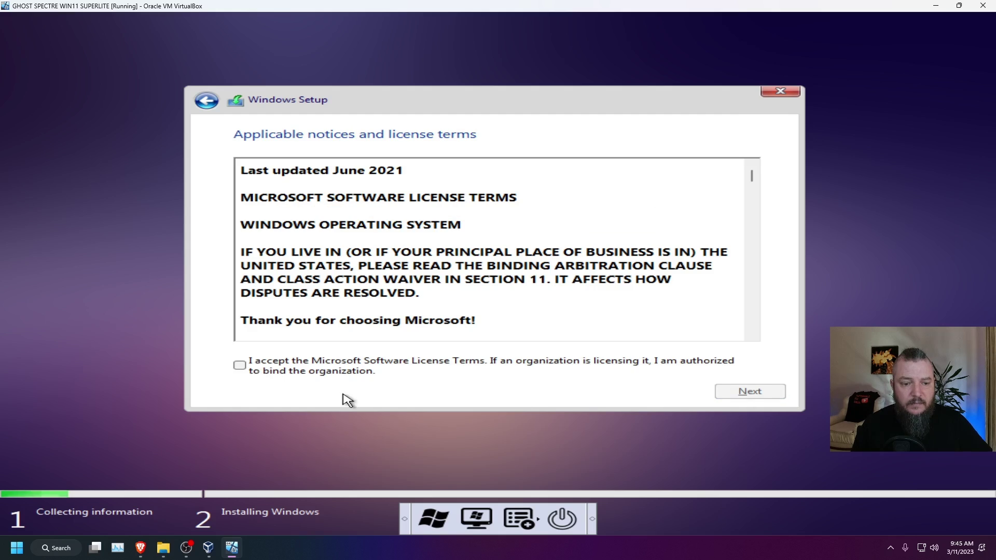
pyautogui.click(239, 366)
pyautogui.click(724, 391)
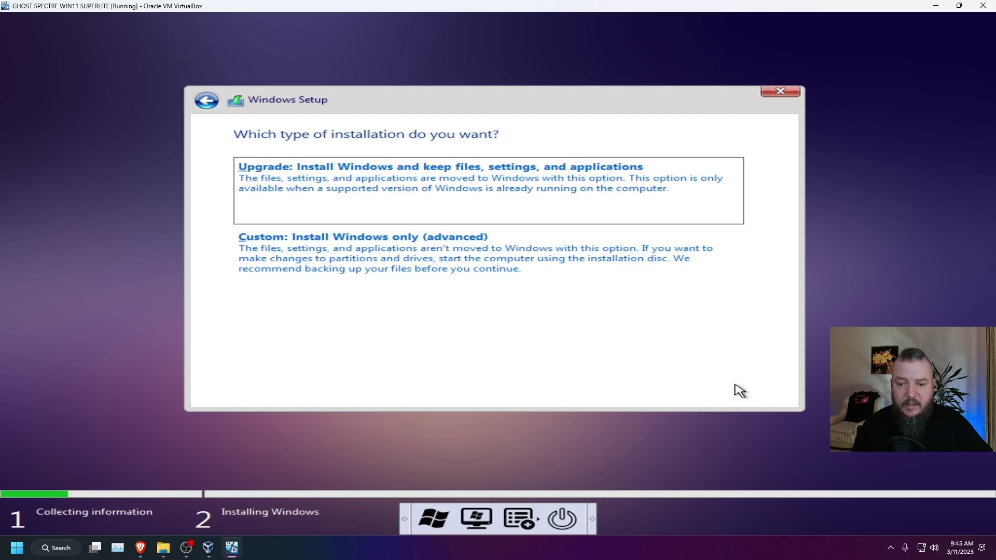
# Run a custom Windows-only installation on Drive 0's unallocated space and finish setup with the administrator password left blank
pyautogui.click(410, 262)
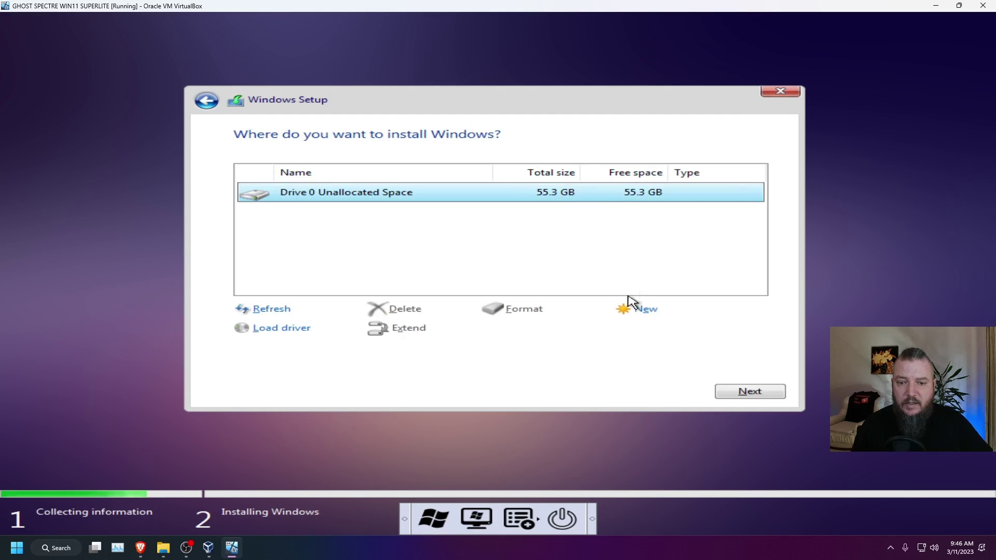
pyautogui.click(726, 391)
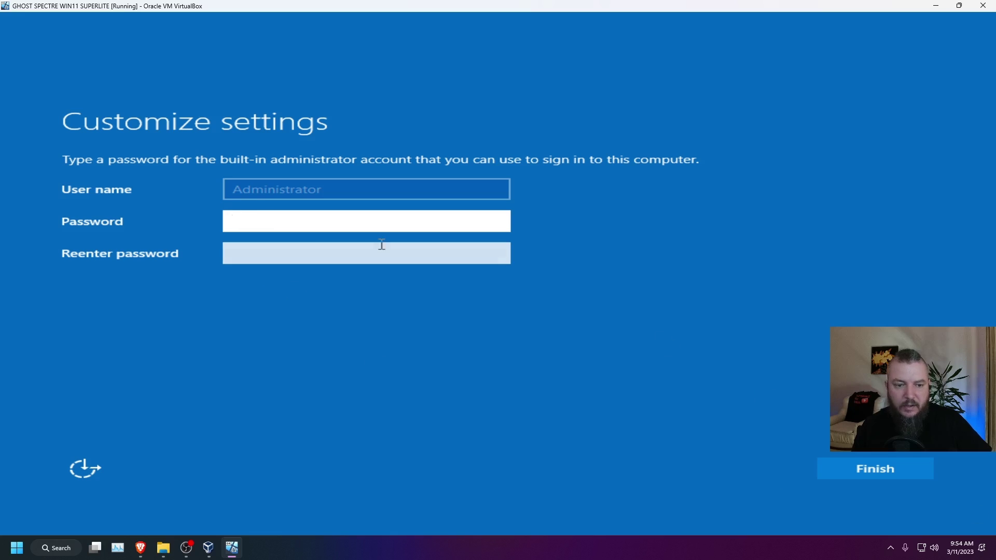
pyautogui.click(827, 469)
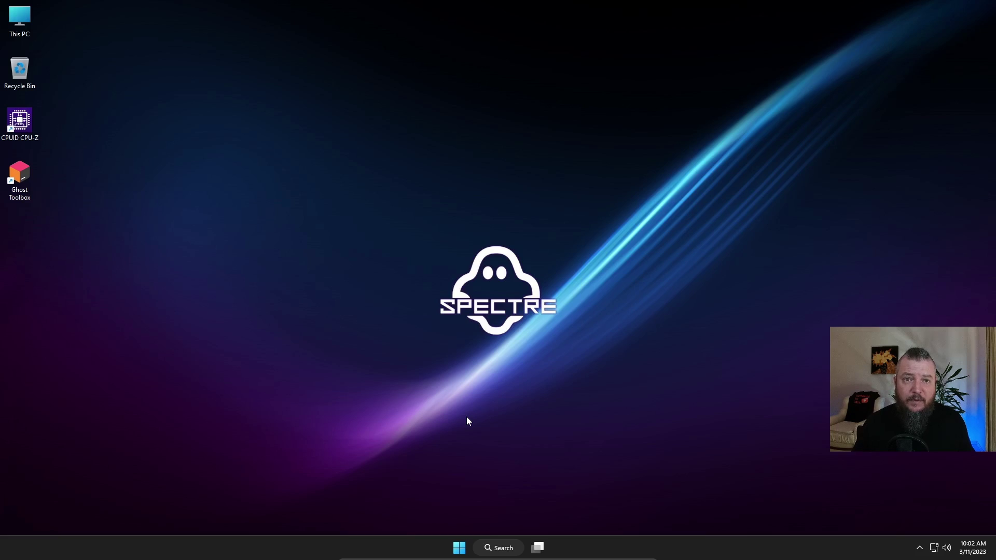
# Uninstall the Clipchamp - Video Editor app pinned in the Start menu
pyautogui.click(458, 548)
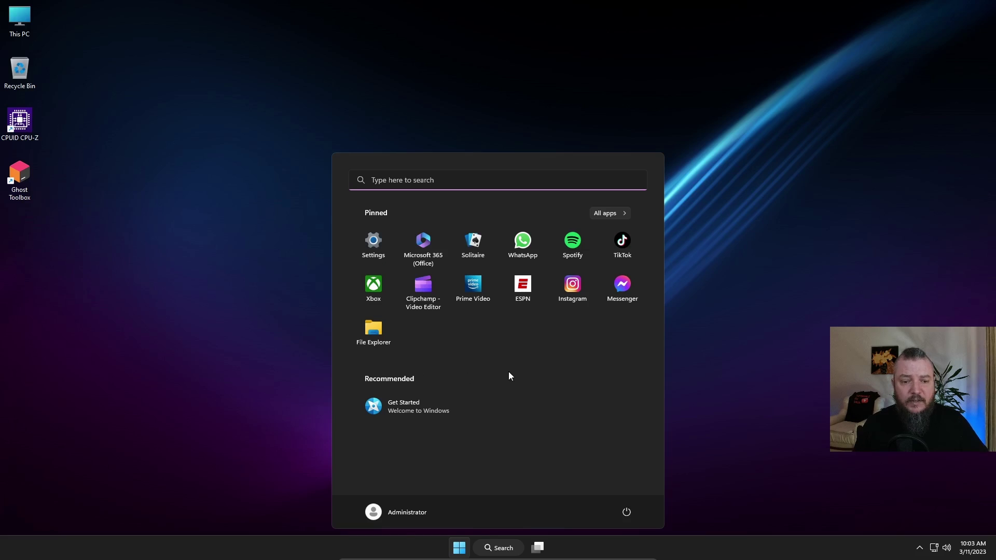
pyautogui.rightClick(429, 294)
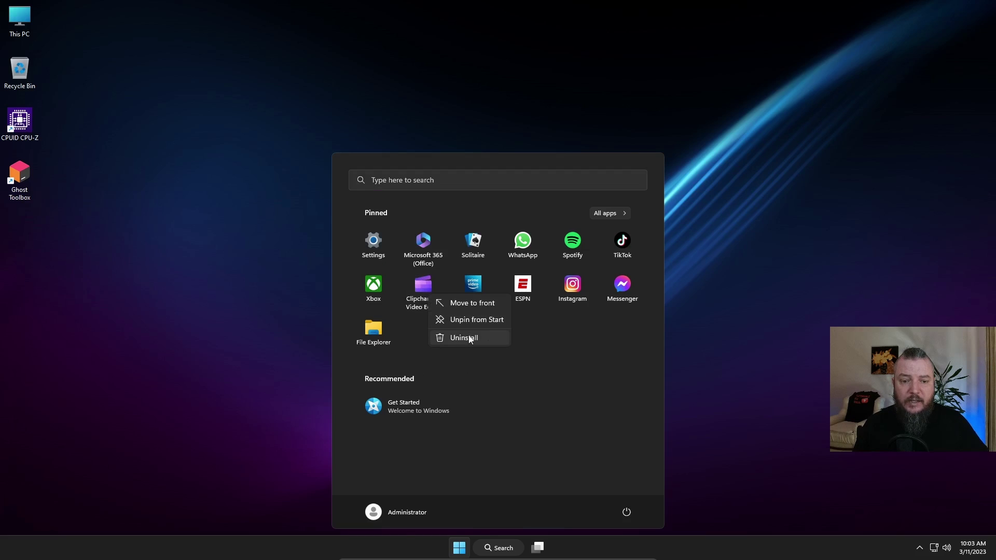
pyautogui.click(443, 337)
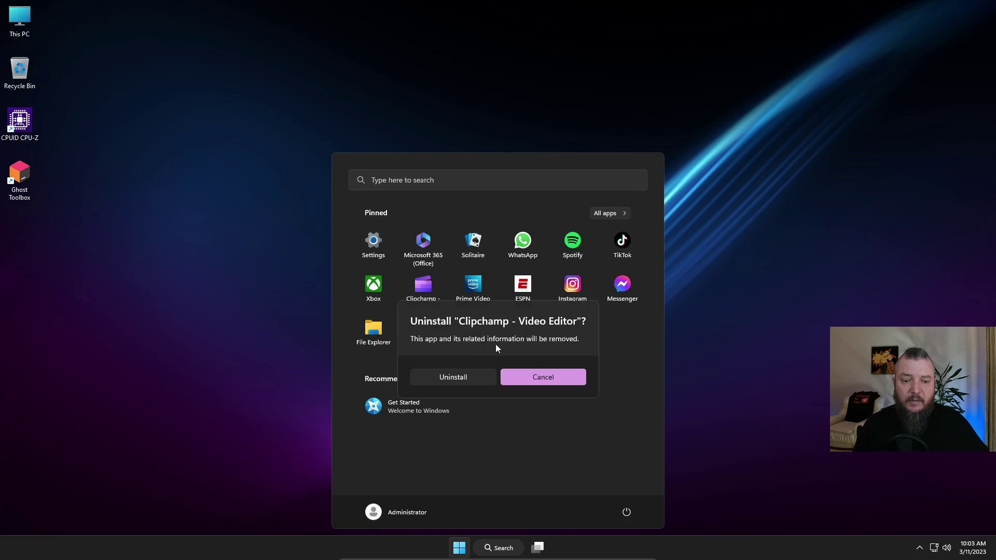
pyautogui.click(457, 377)
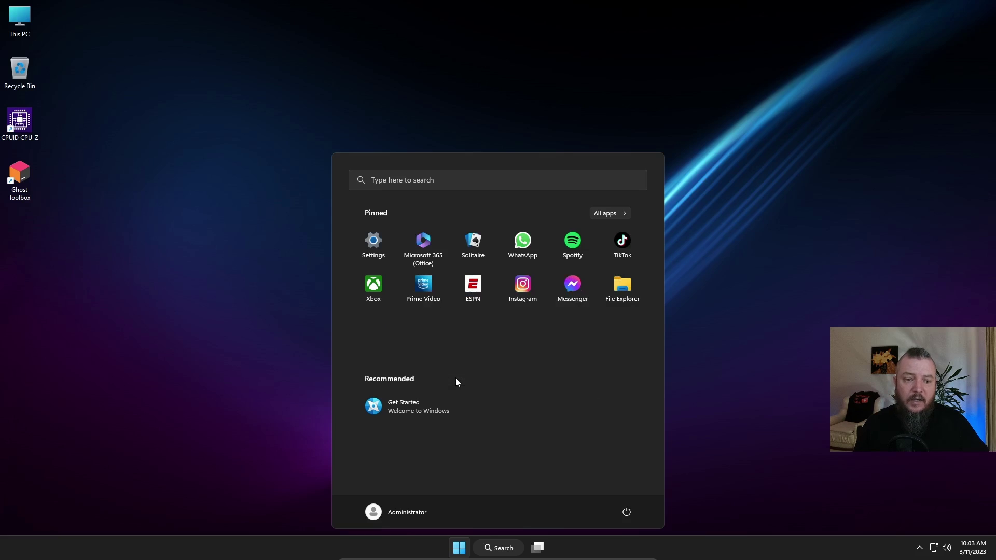
# Uninstall the pinned Prime Video app
pyautogui.rightClick(425, 290)
pyautogui.click(444, 335)
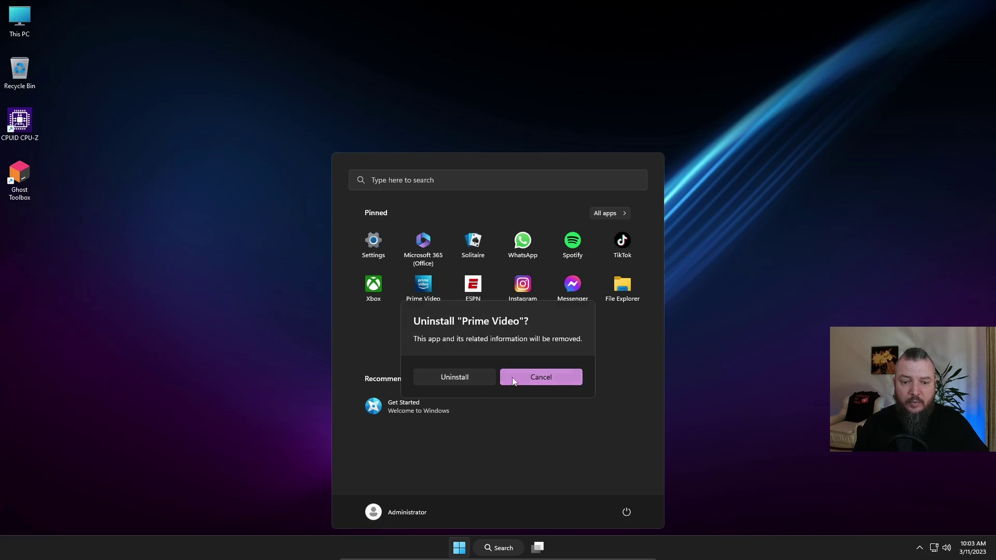
pyautogui.click(456, 378)
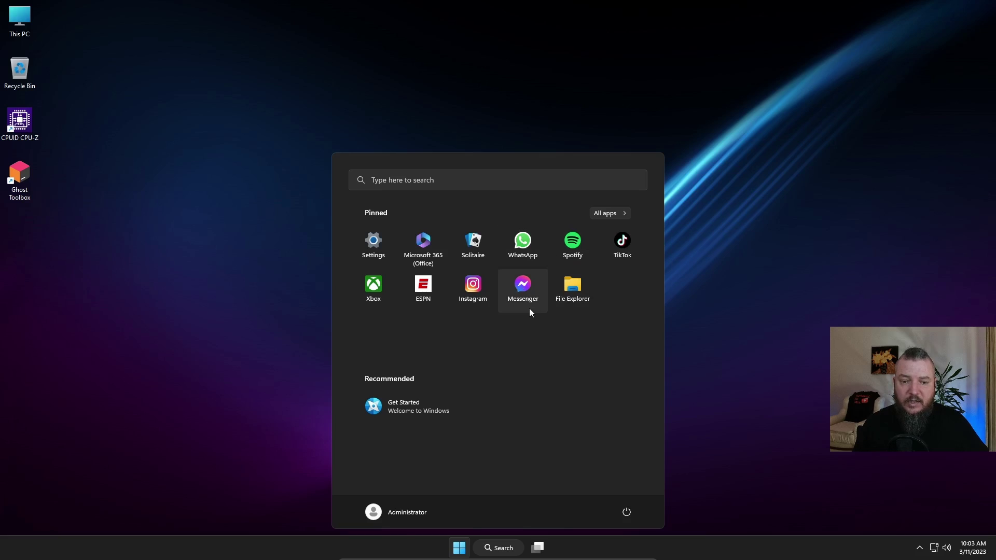
# Uninstall the pinned Messenger app
pyautogui.rightClick(520, 294)
pyautogui.click(533, 337)
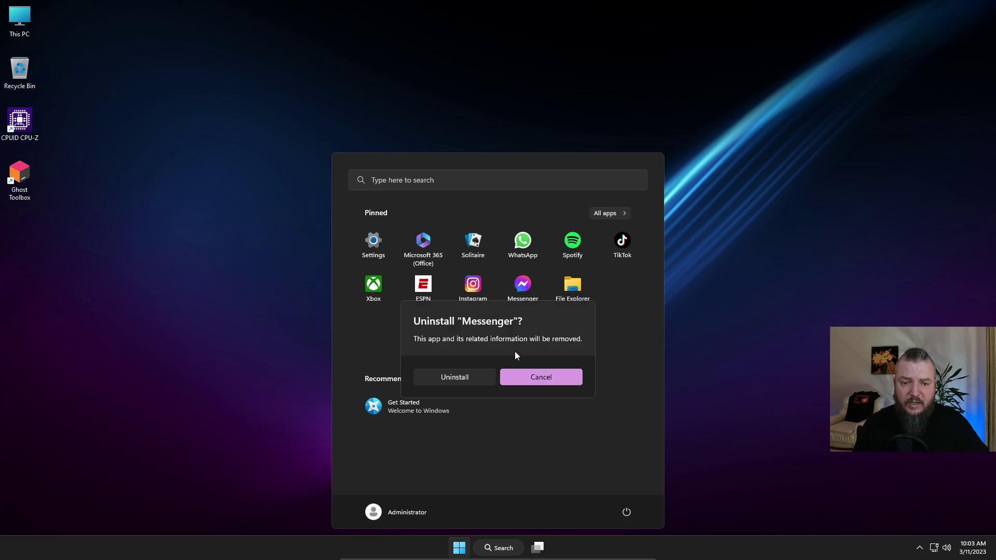
pyautogui.click(440, 382)
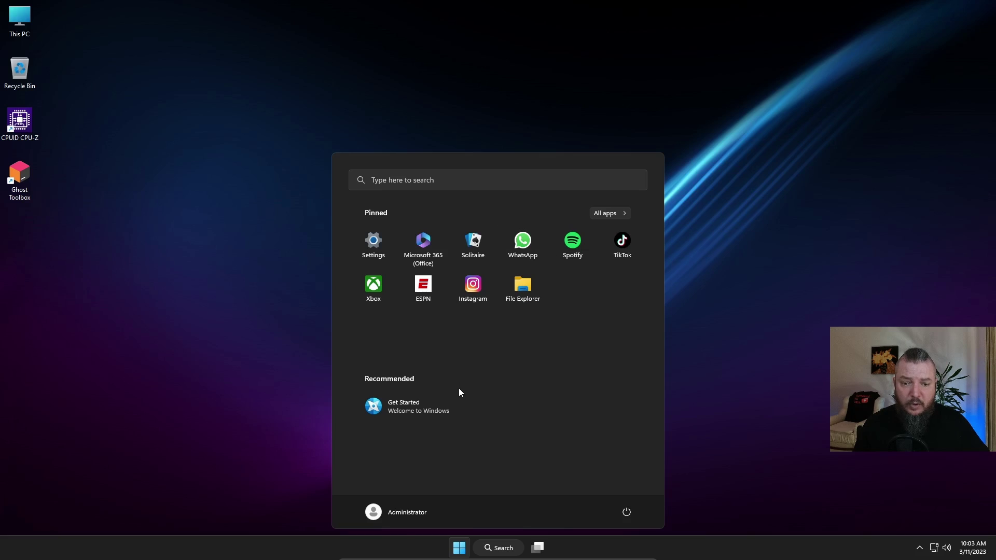
# Look through the full list of installed apps
pyautogui.click(609, 216)
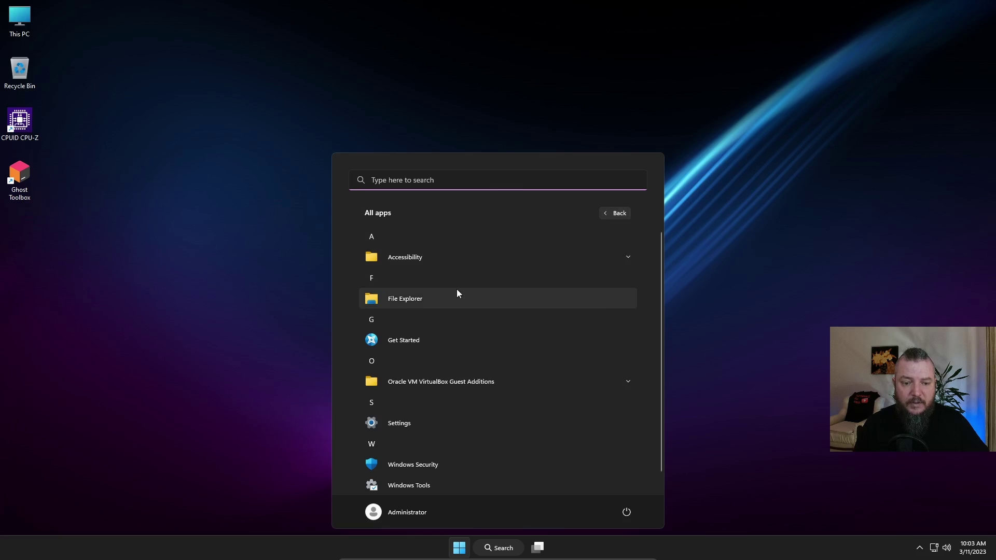
pyautogui.scroll(-1, 456, 293)
pyautogui.scroll(1, 465, 438)
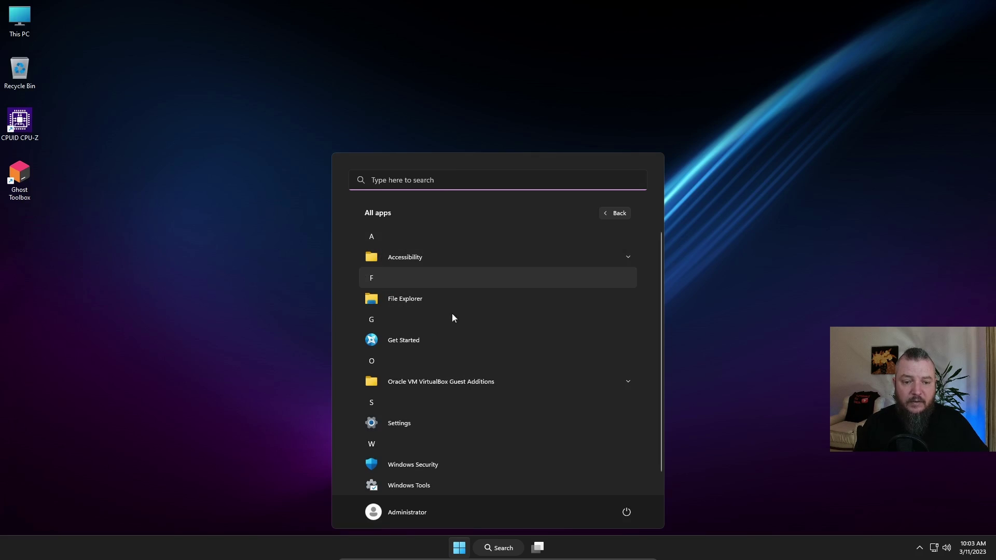
pyautogui.scroll(-1, 462, 337)
pyautogui.scroll(1, 415, 431)
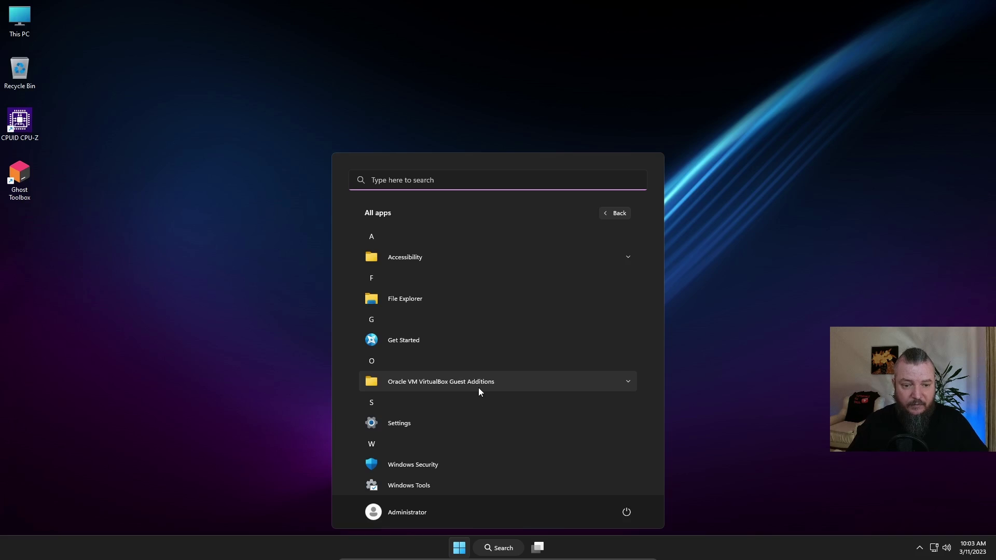
pyautogui.scroll(-1, 482, 353)
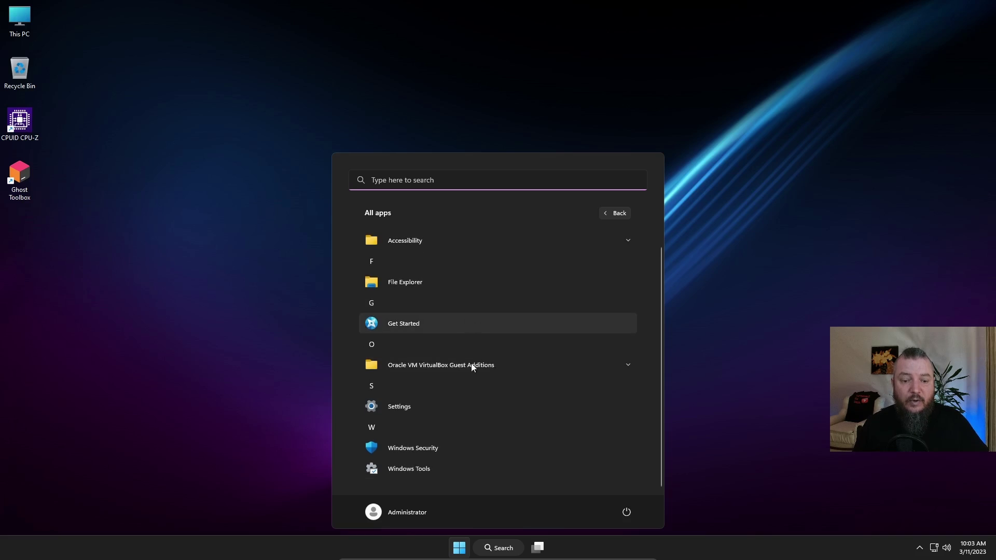
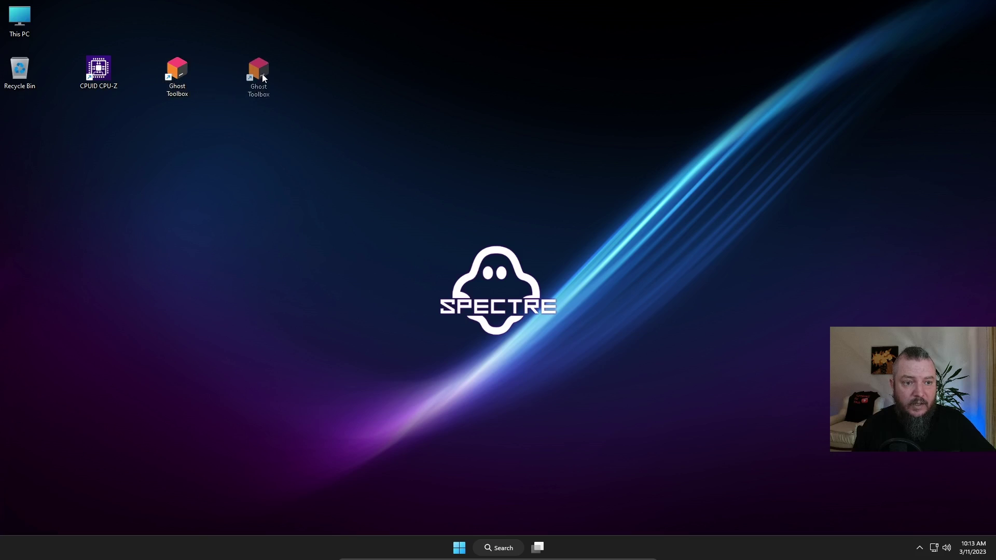
# Launch Ghost Toolbox from its desktop shortcut and move its window toward the middle of the desktop
pyautogui.moveTo(263, 75); pyautogui.dragTo(262, 77)
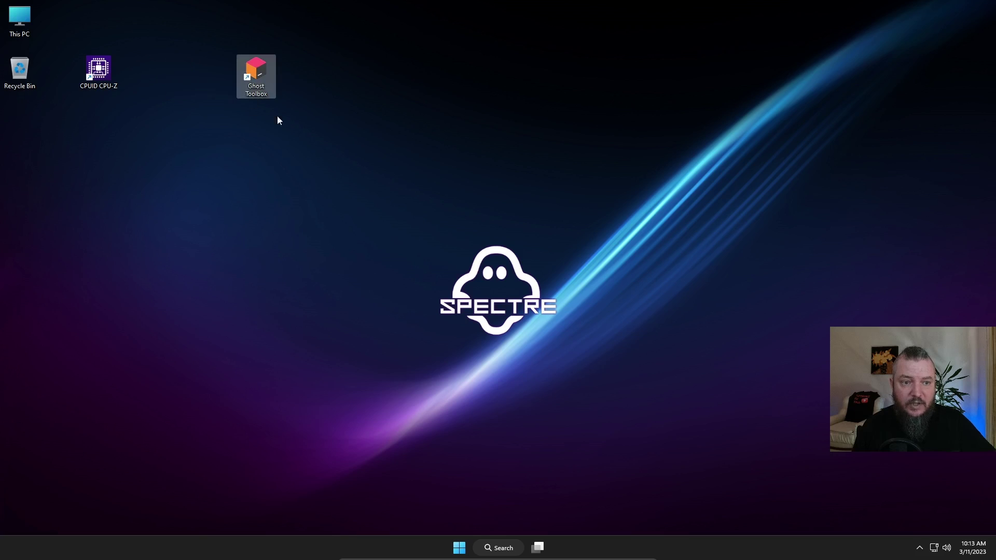
pyautogui.doubleClick(256, 73)
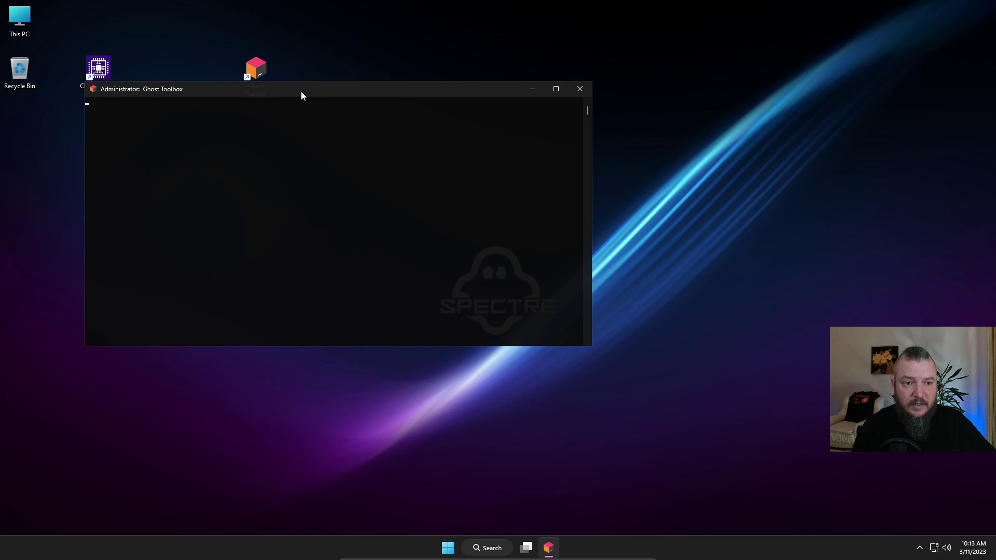
pyautogui.moveTo(301, 94); pyautogui.dragTo(438, 90)
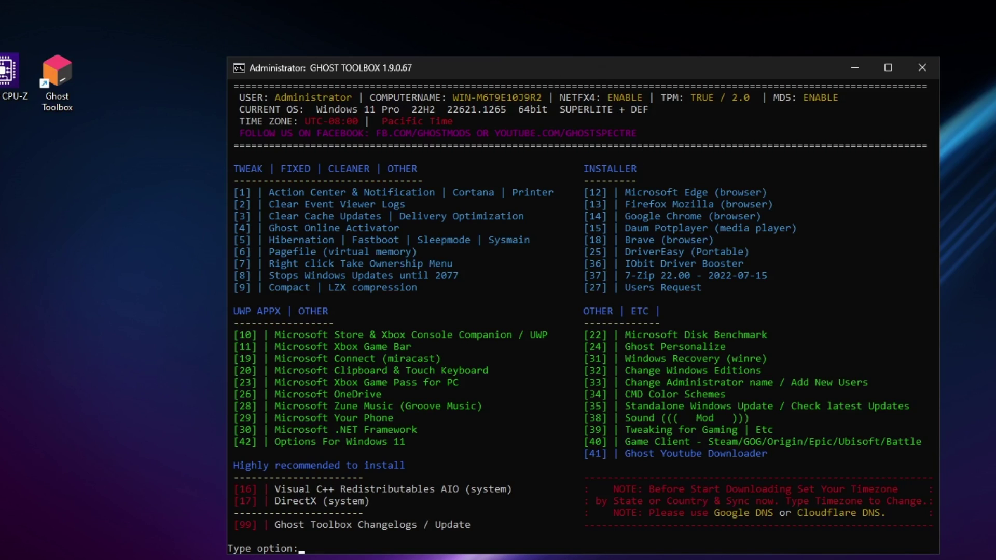
pyautogui.moveTo(571, 66); pyautogui.dragTo(552, 48)
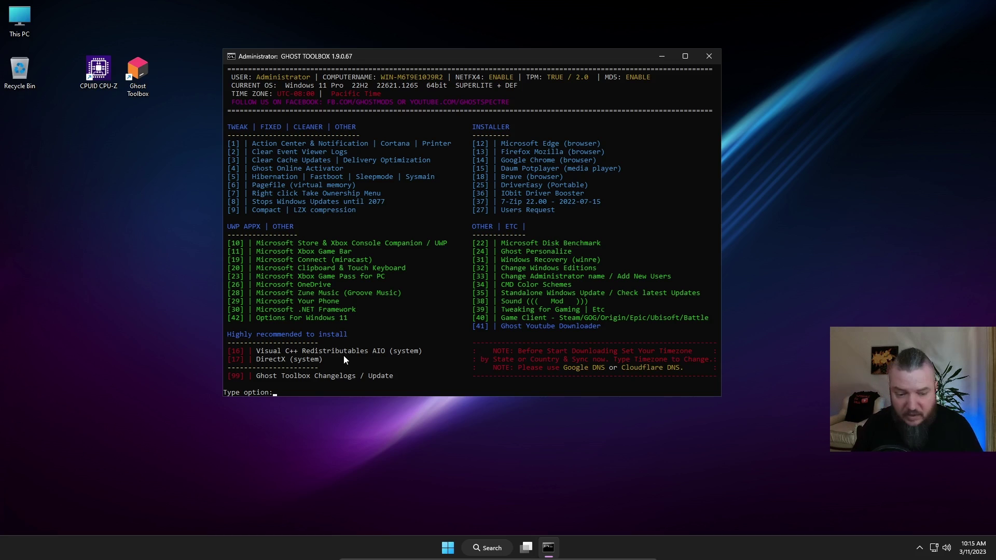
# Install the Visual C++ Redistributables through toolbox option 16, choosing option 1, the 2002–2022 AIO package
pyautogui.write('16')
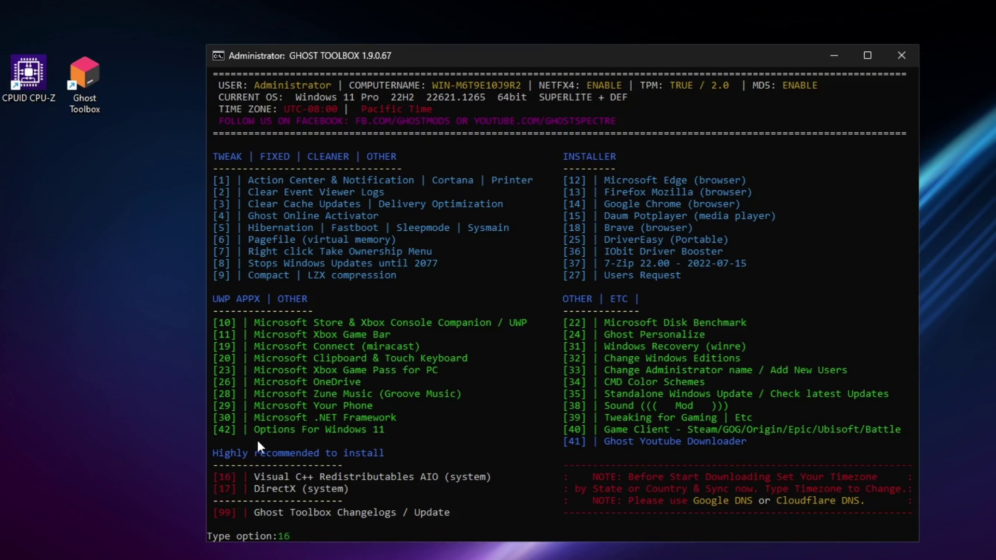
pyautogui.press('Return')
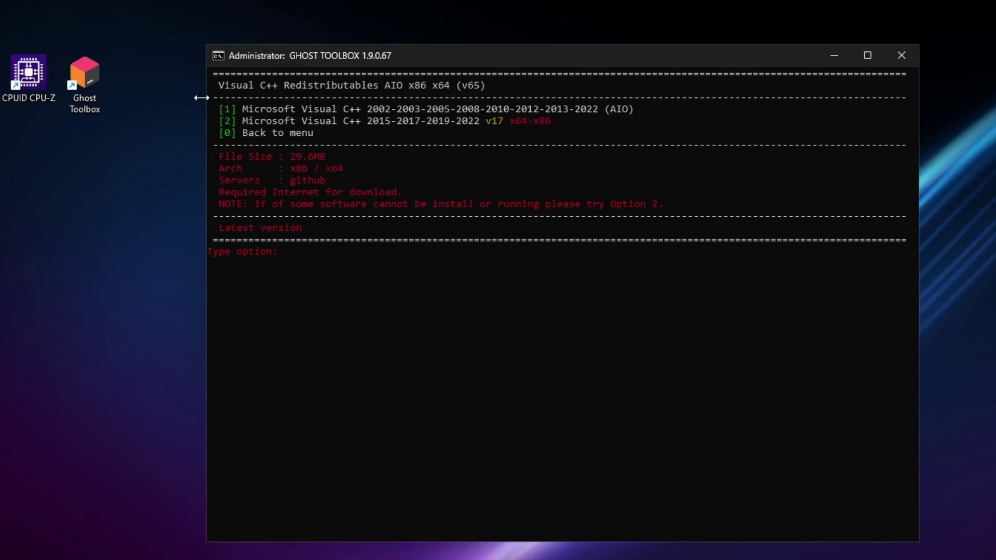
pyautogui.write('1')
pyautogui.press('Return')
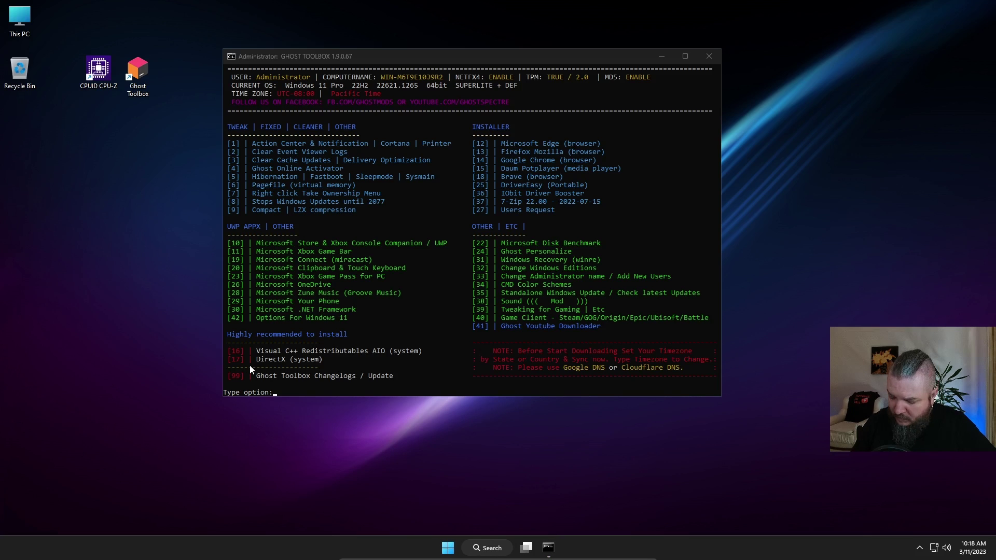
# Start the DirectX runtime setup through toolbox option 17, using option 1, the Online Installer
pyautogui.click(269, 394)
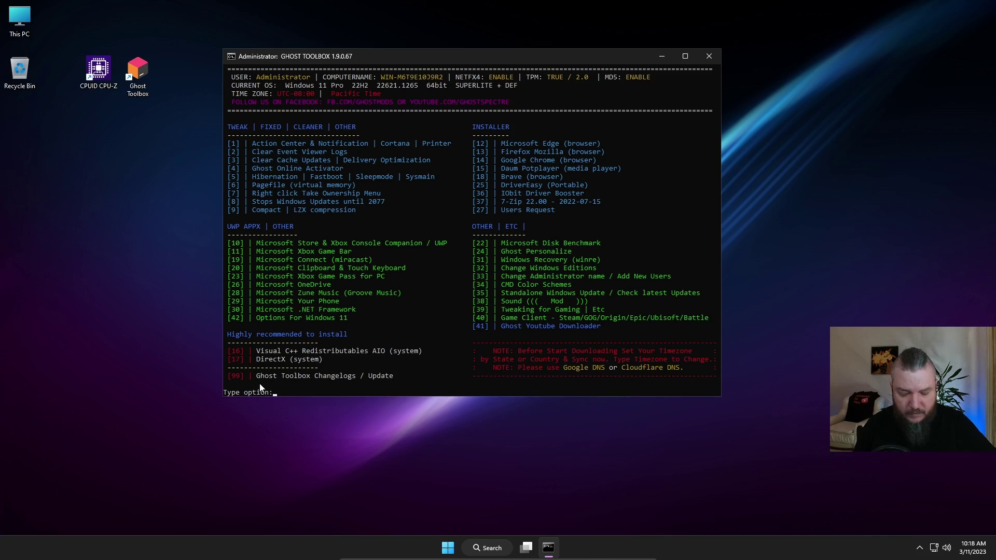
pyautogui.write('17')
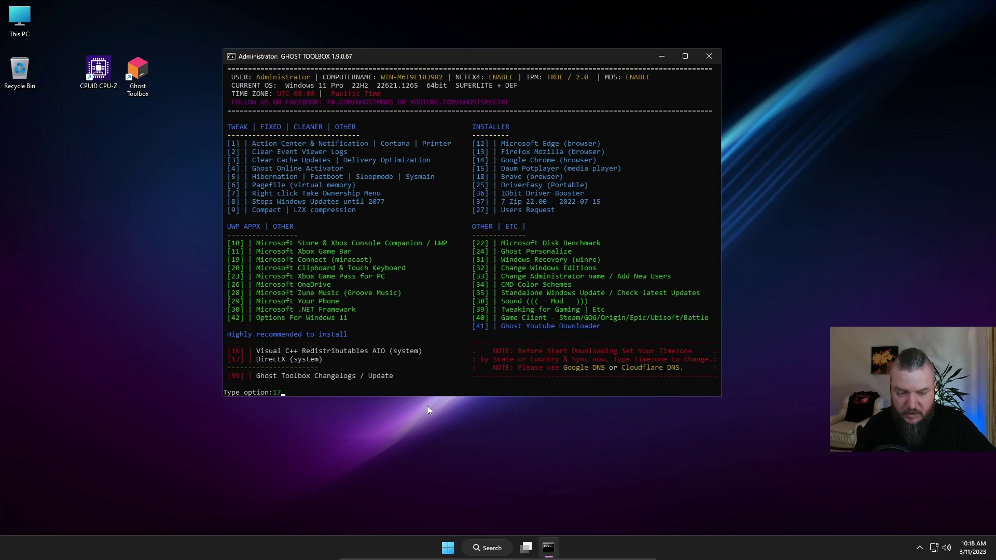
pyautogui.press('Return')
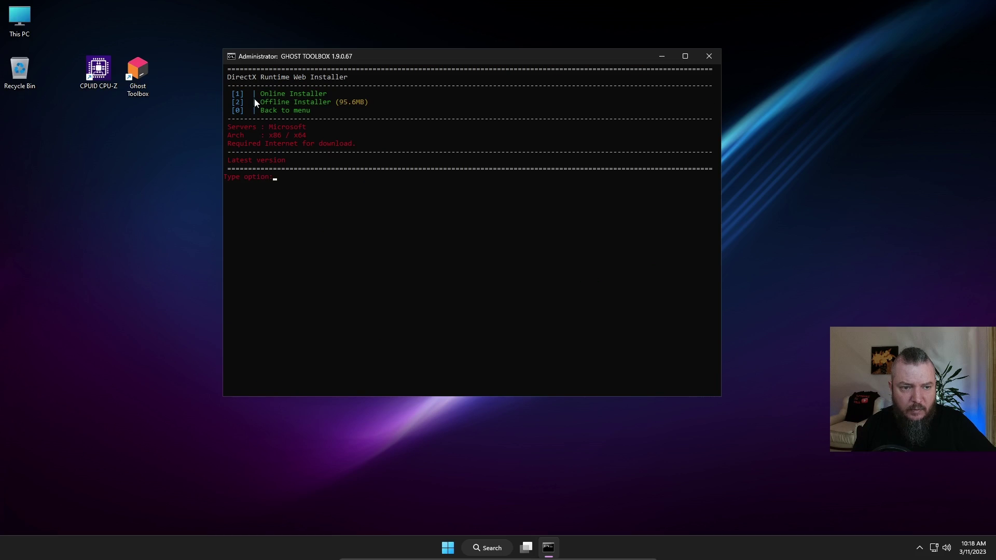
pyautogui.write('1')
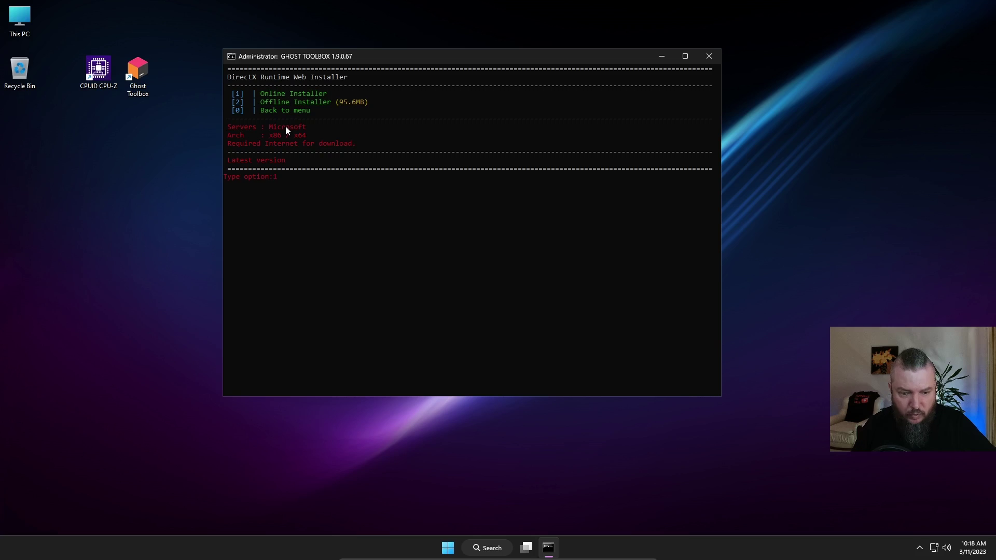
pyautogui.press('Return')
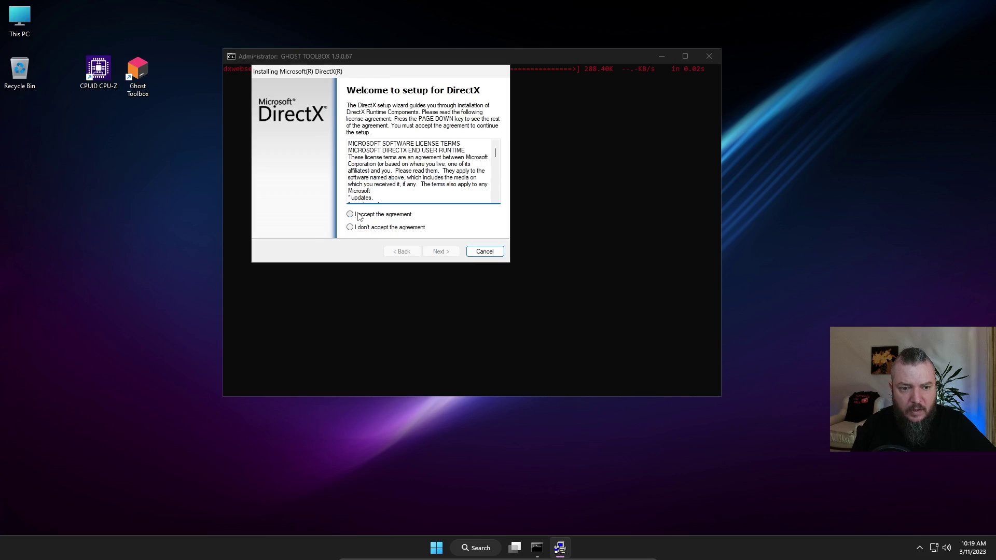
# Accept the DirectX license agreement and continue the setup without installing the Bing Bar
pyautogui.click(349, 213)
pyautogui.click(441, 251)
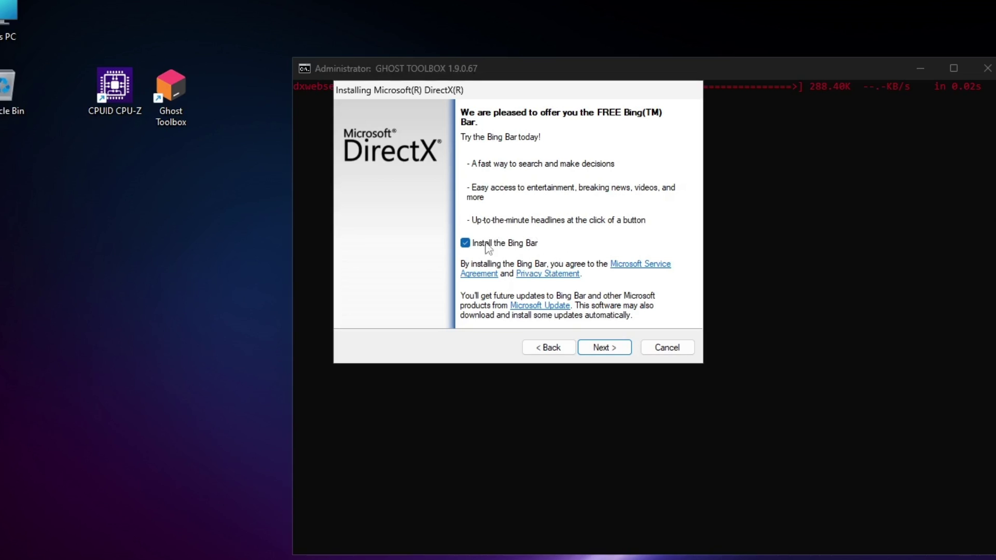
pyautogui.click(465, 243)
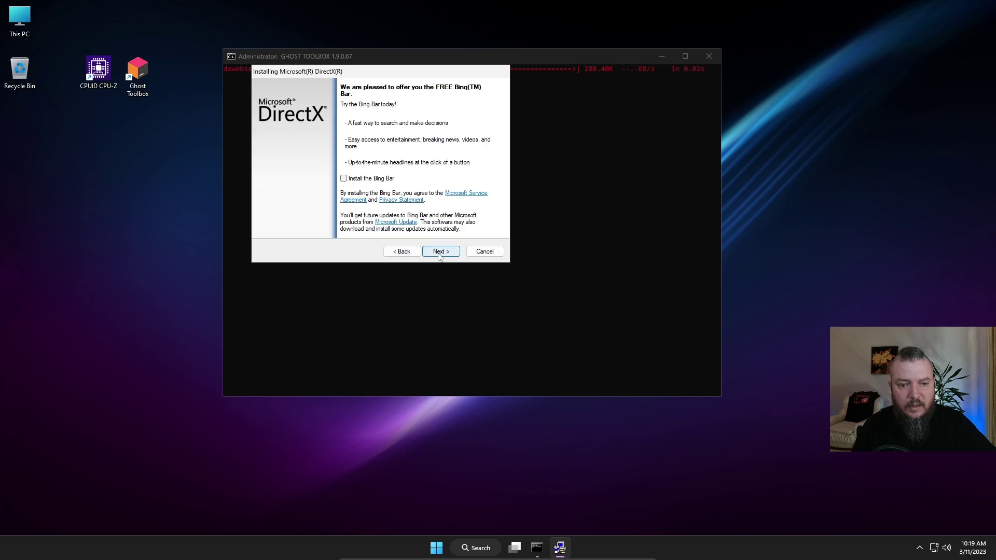
pyautogui.click(604, 347)
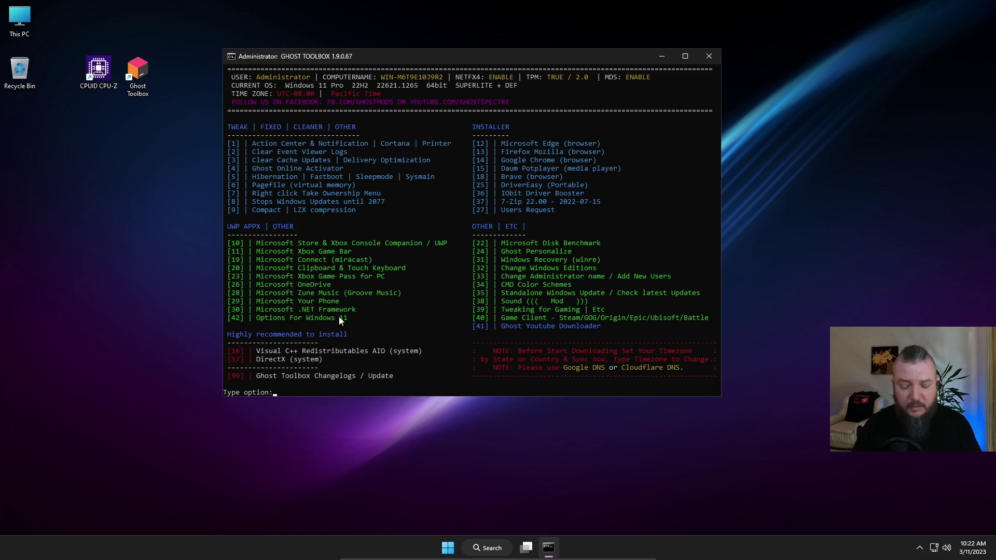
# Install the Brave browser through toolbox option 18, choosing option 1, the x64 version
pyautogui.write('18')
pyautogui.press('Return')
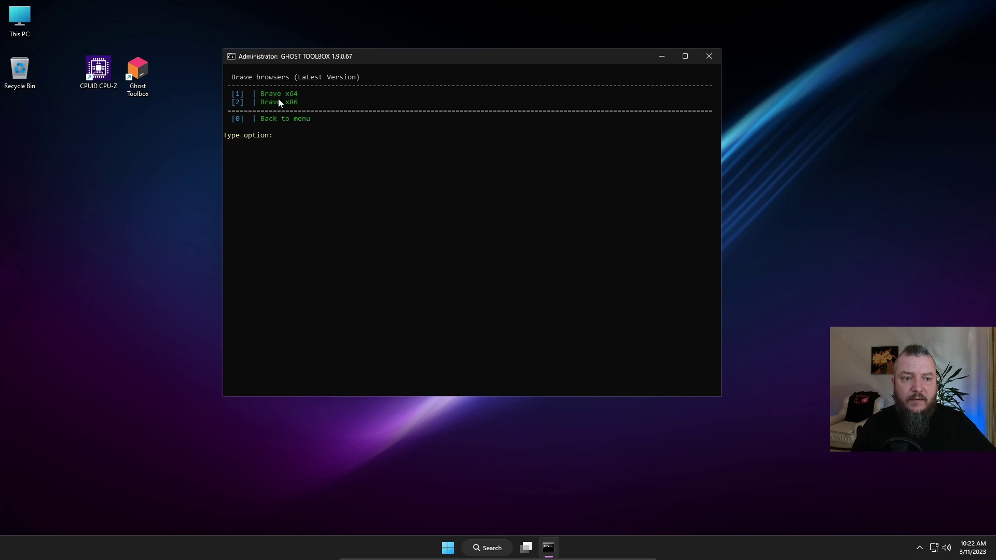
pyautogui.write('1')
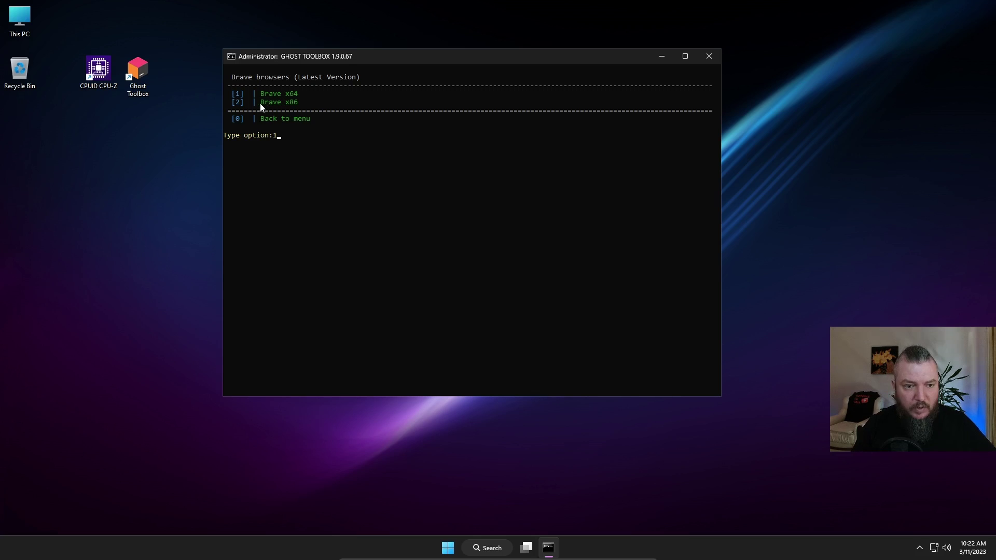
pyautogui.press('Return')
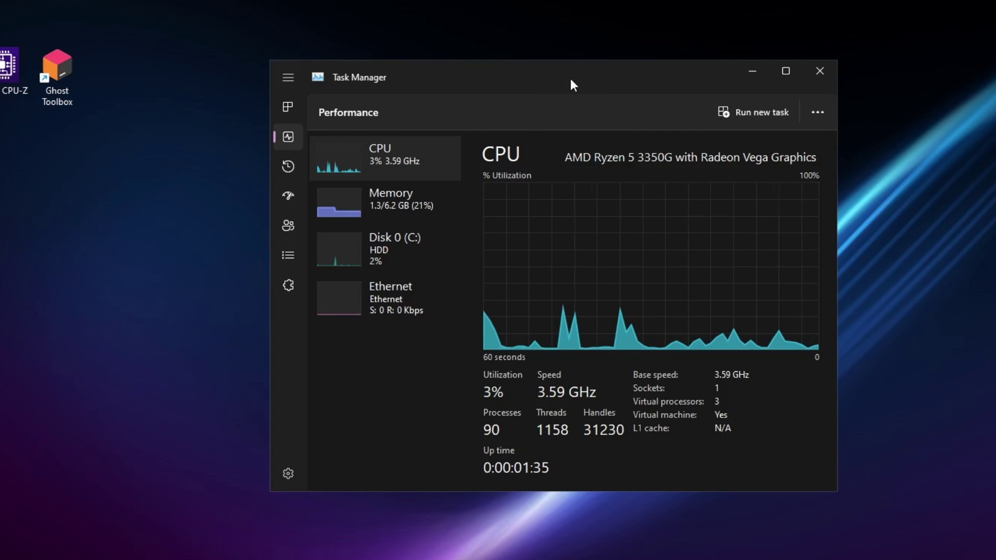
# Examine the CPU performance and the running background and Windows processes in Task Manager, and close it
pyautogui.moveTo(570, 80); pyautogui.dragTo(542, 80)
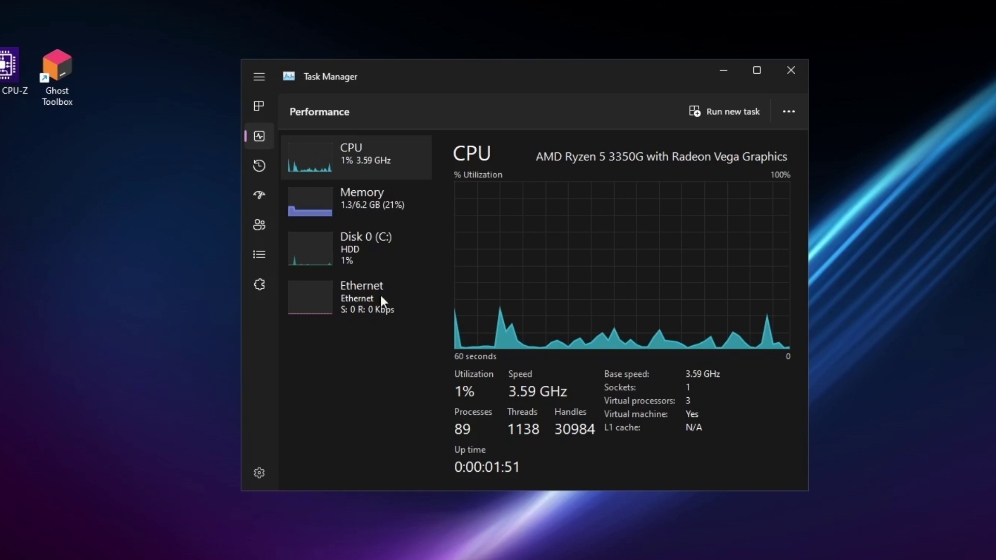
pyautogui.click(260, 105)
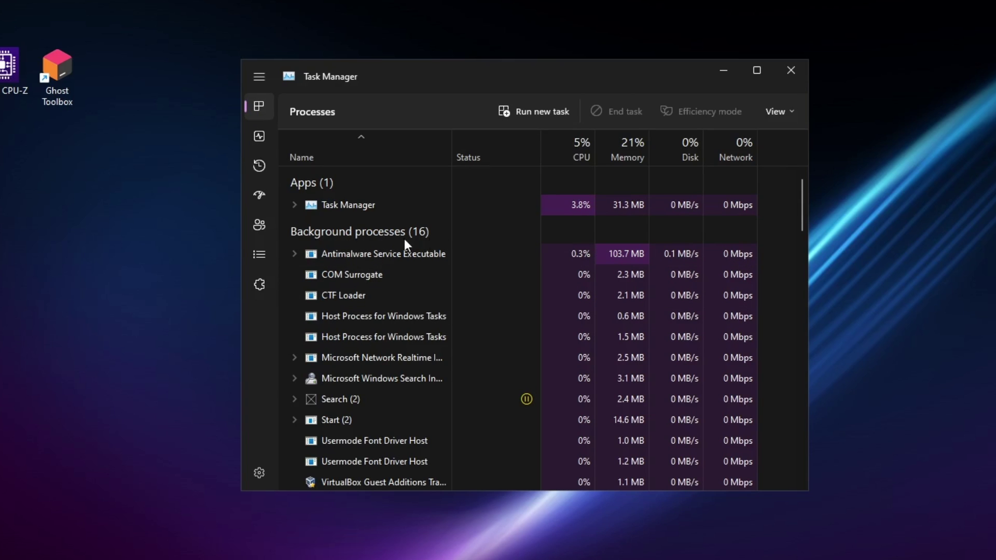
pyautogui.scroll(-5, 425, 392)
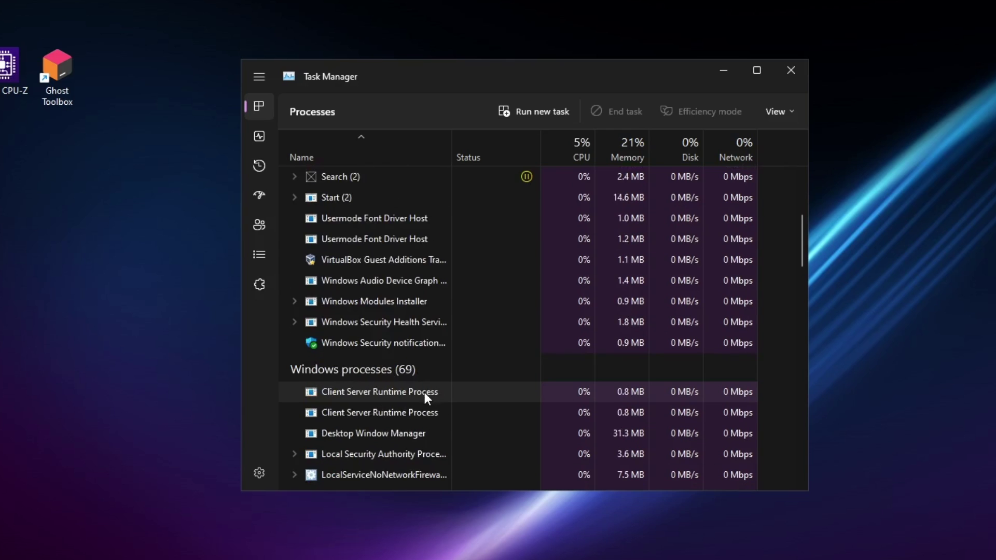
pyautogui.scroll(-1, 424, 392)
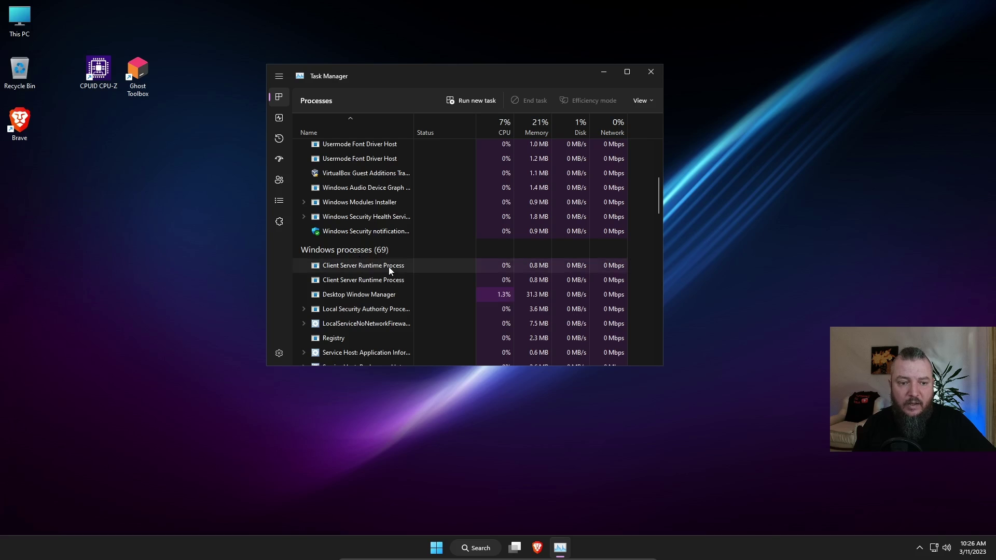
pyautogui.scroll(8, 418, 354)
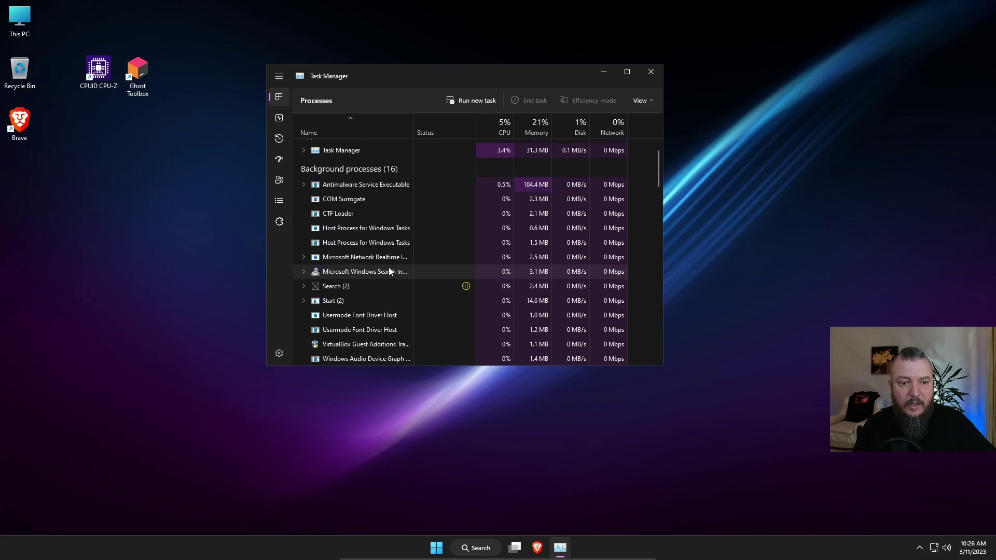
pyautogui.scroll(1, 389, 271)
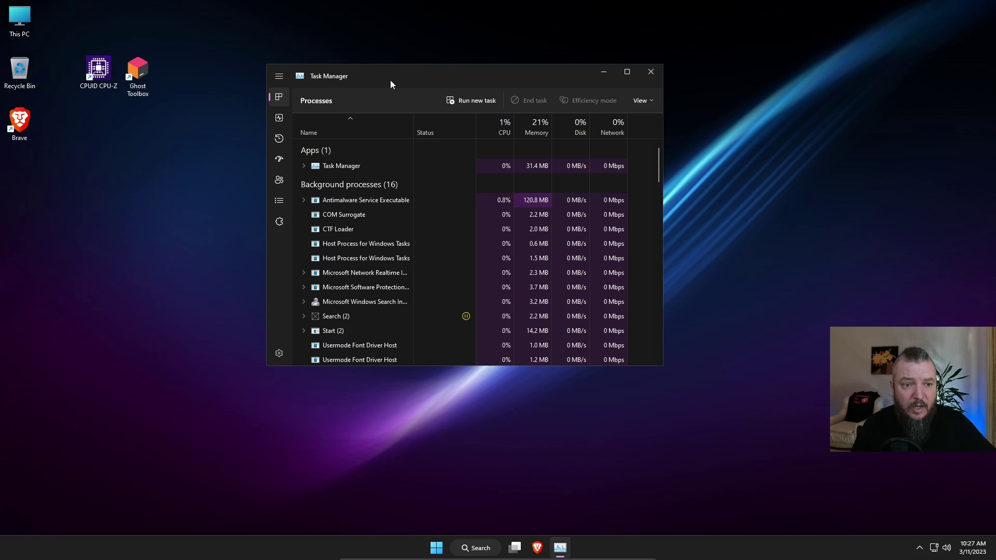
pyautogui.click(651, 72)
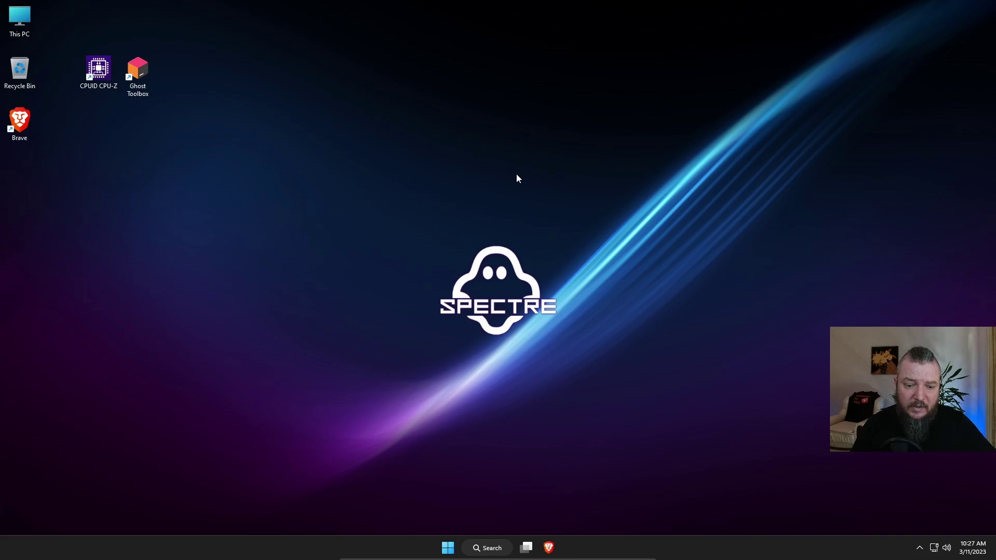
# Open the Windows Update settings and resume the paused updates
pyautogui.click(497, 549)
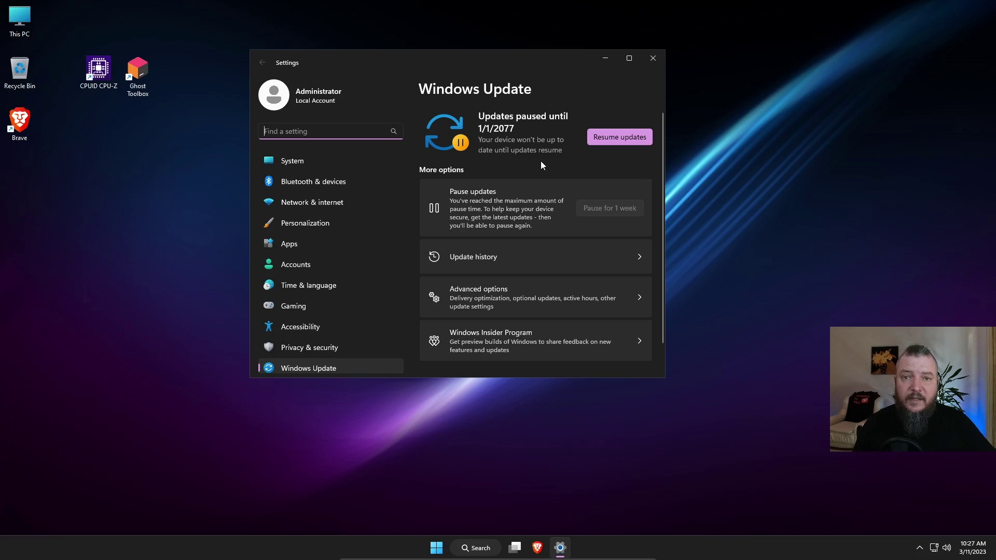
pyautogui.click(613, 140)
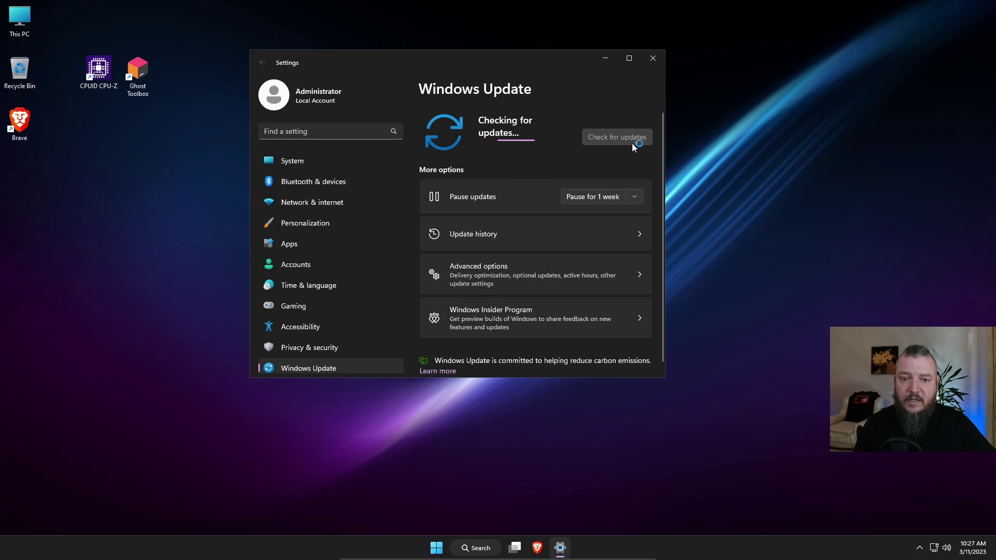